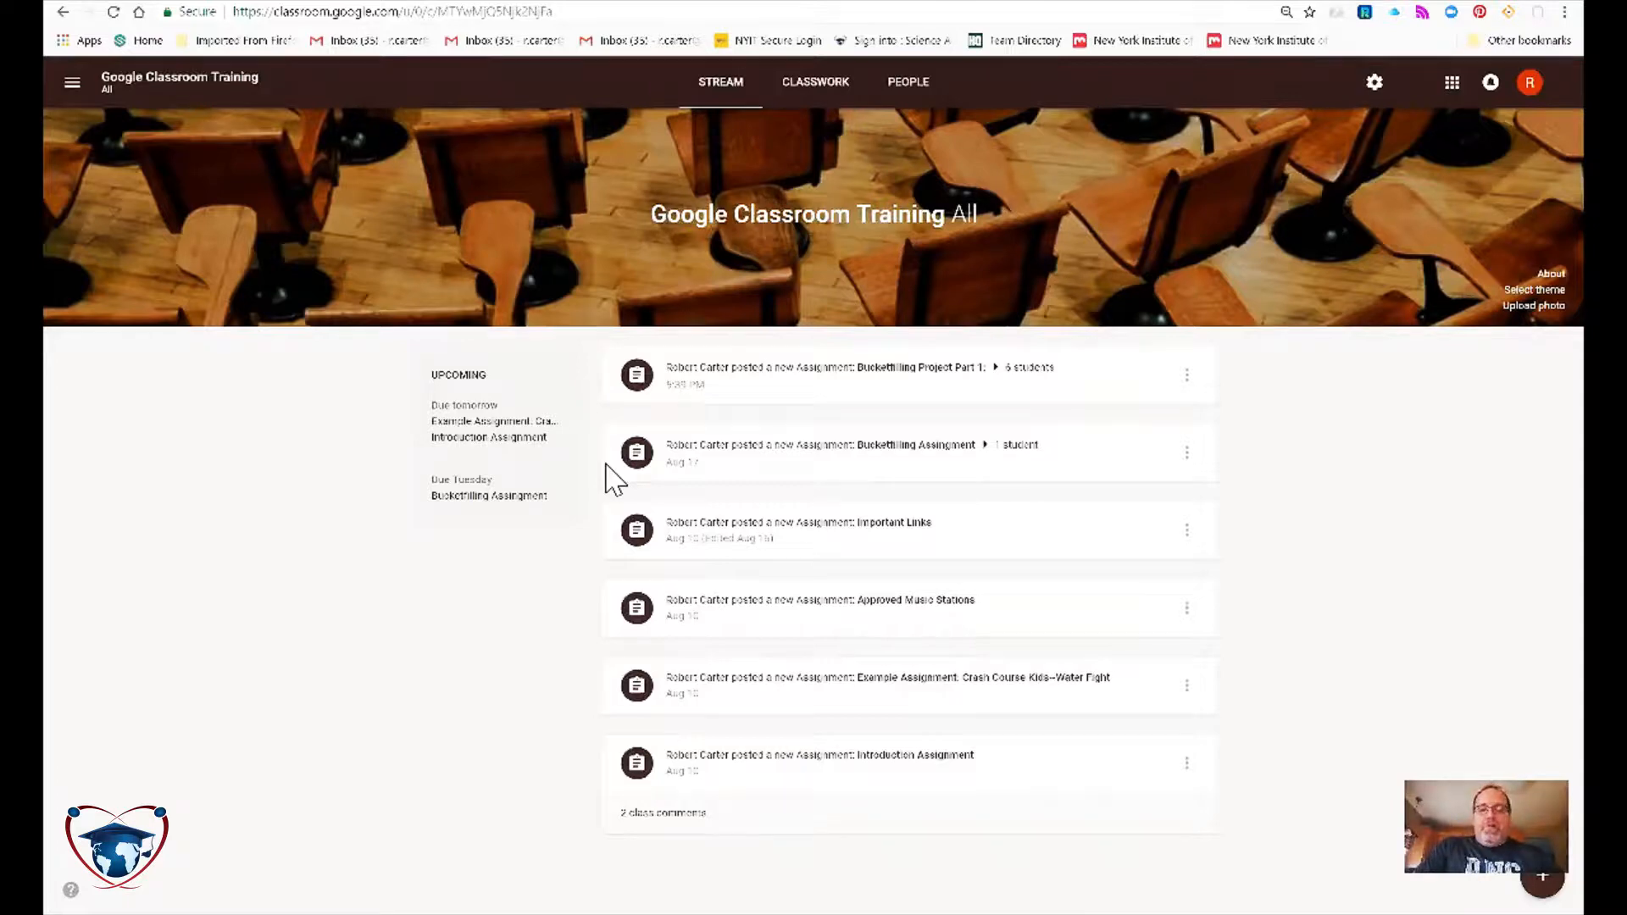
# From the Classwork list, expand Introduction Assignment and open its student work page.
pyautogui.click(790, 101)
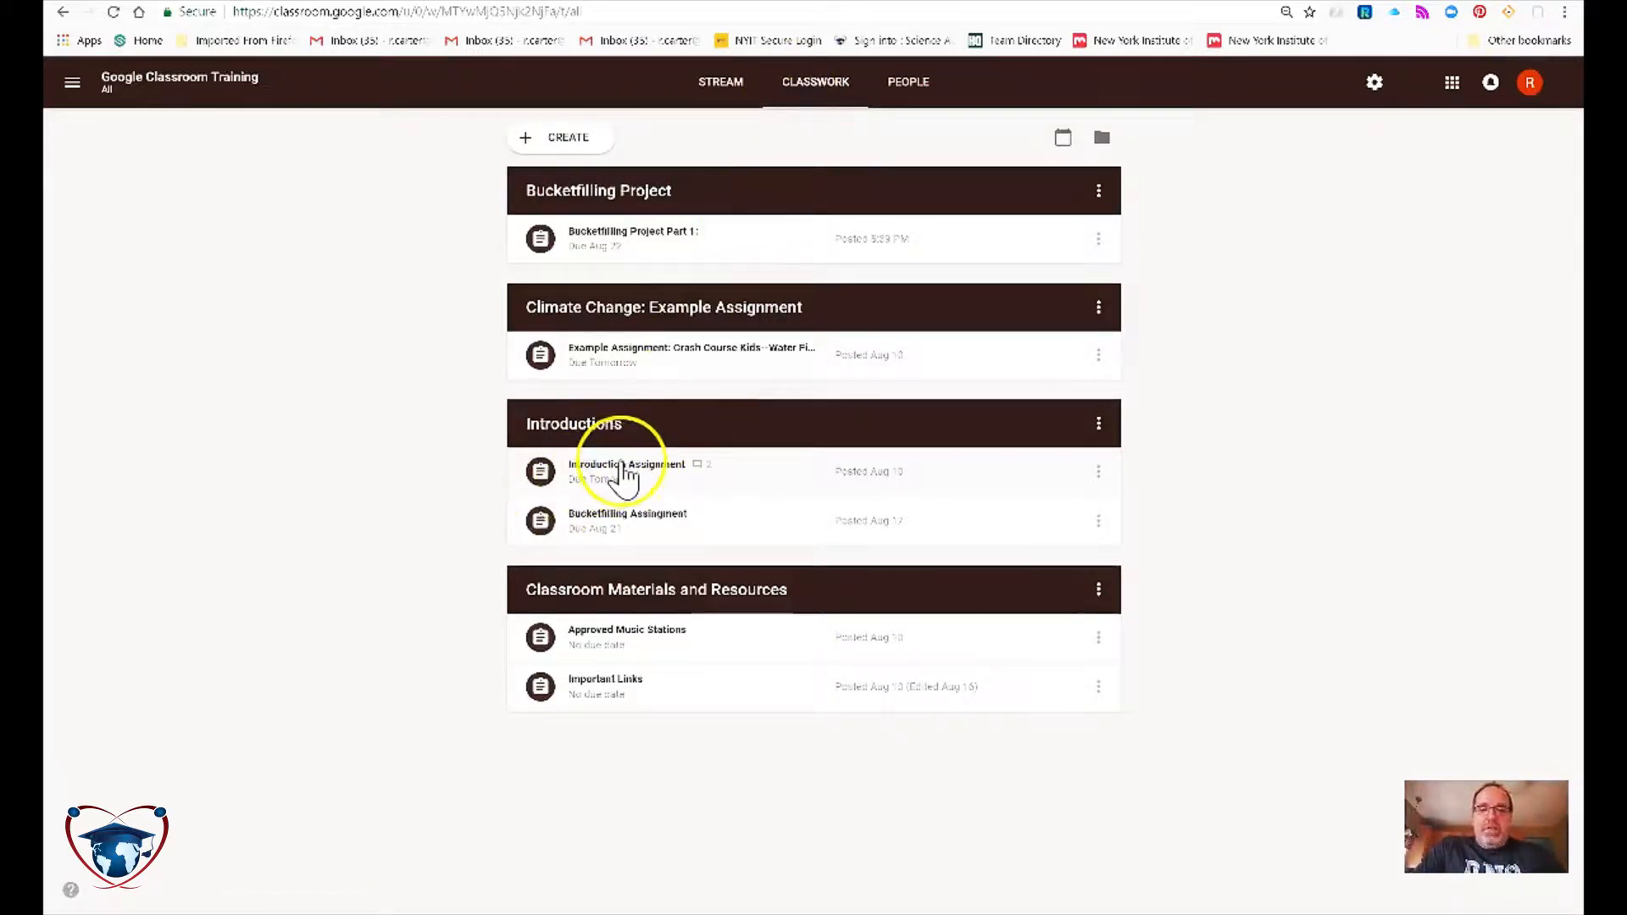
pyautogui.click(623, 470)
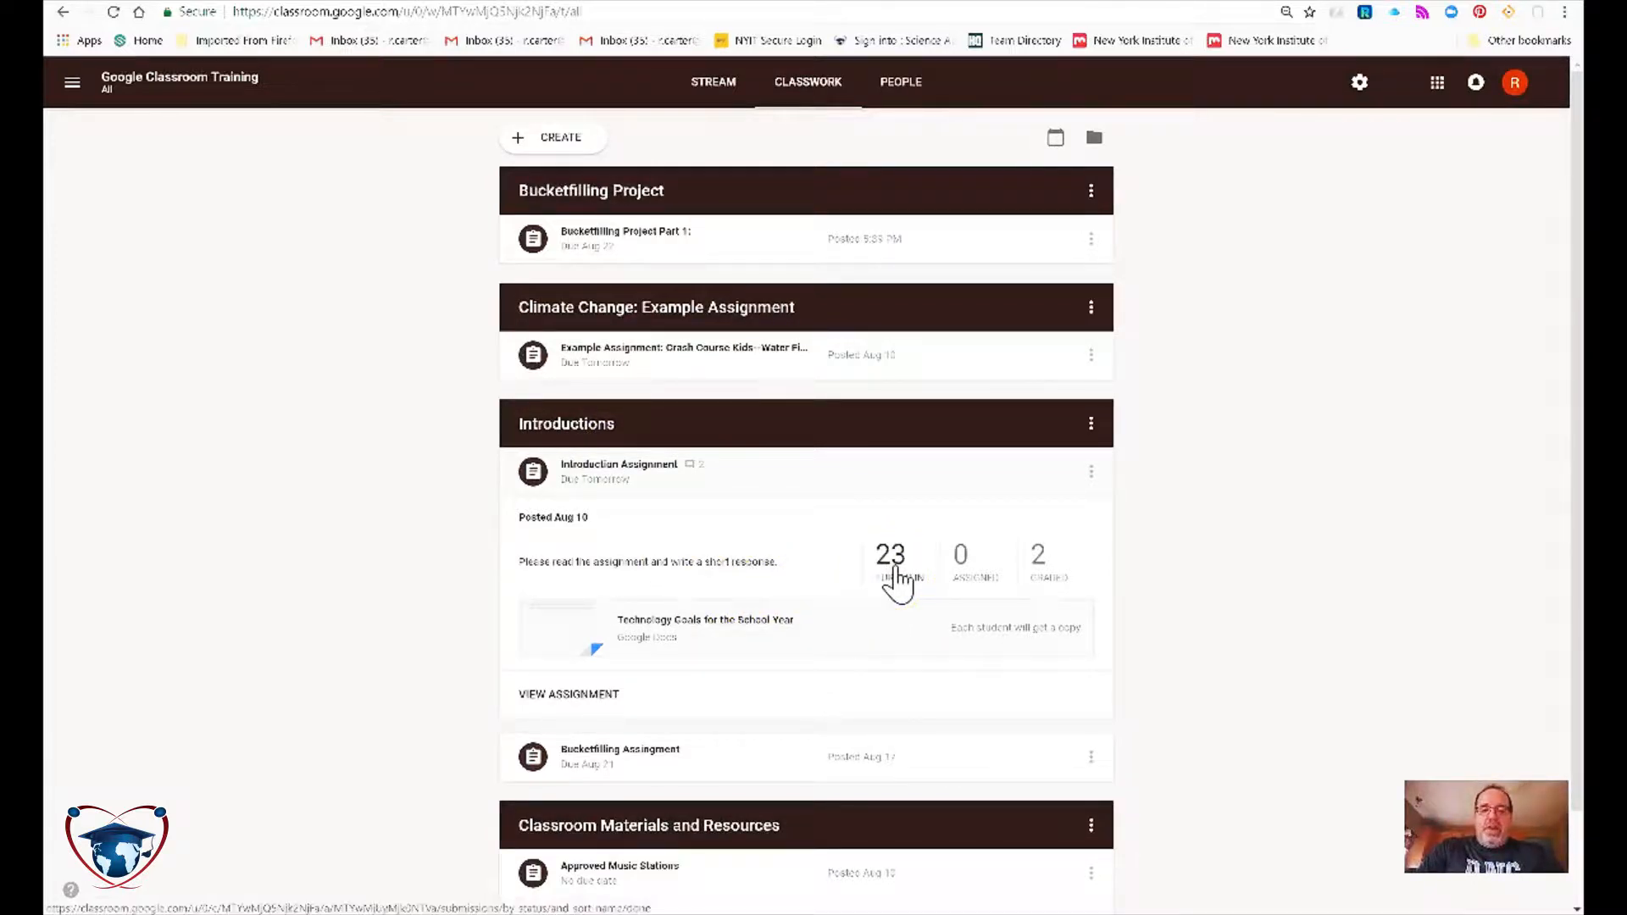
pyautogui.click(566, 691)
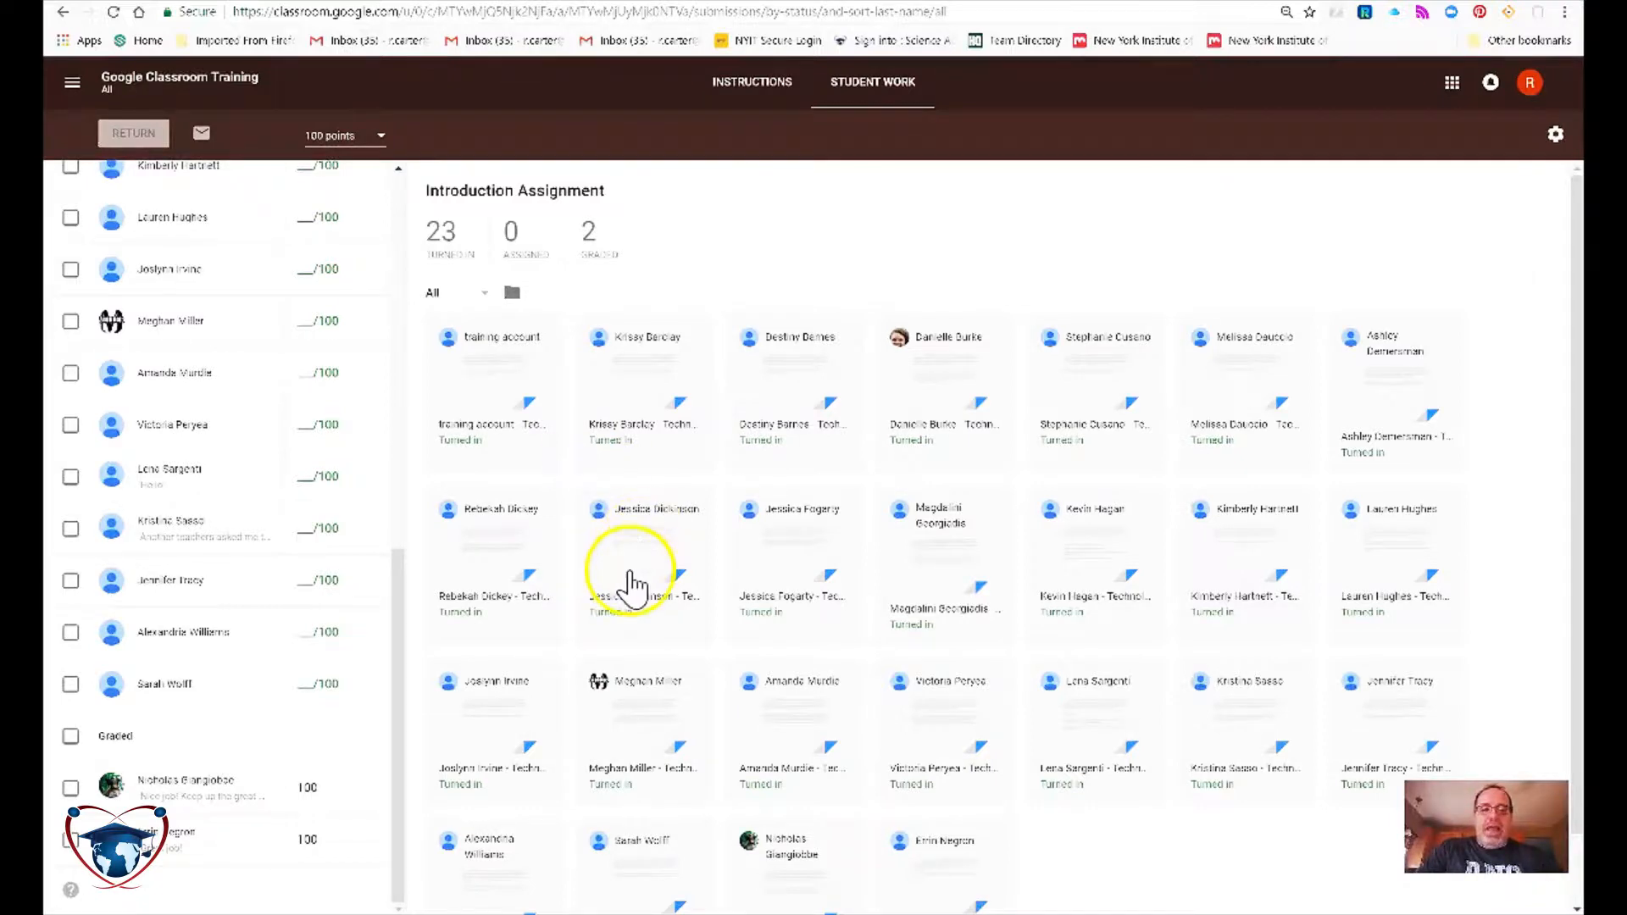
# Filter the grid by Turned in and Graded, then open a turned-in student's submission.
pyautogui.scroll(-1, 523, 576)
pyautogui.scroll(1, 519, 591)
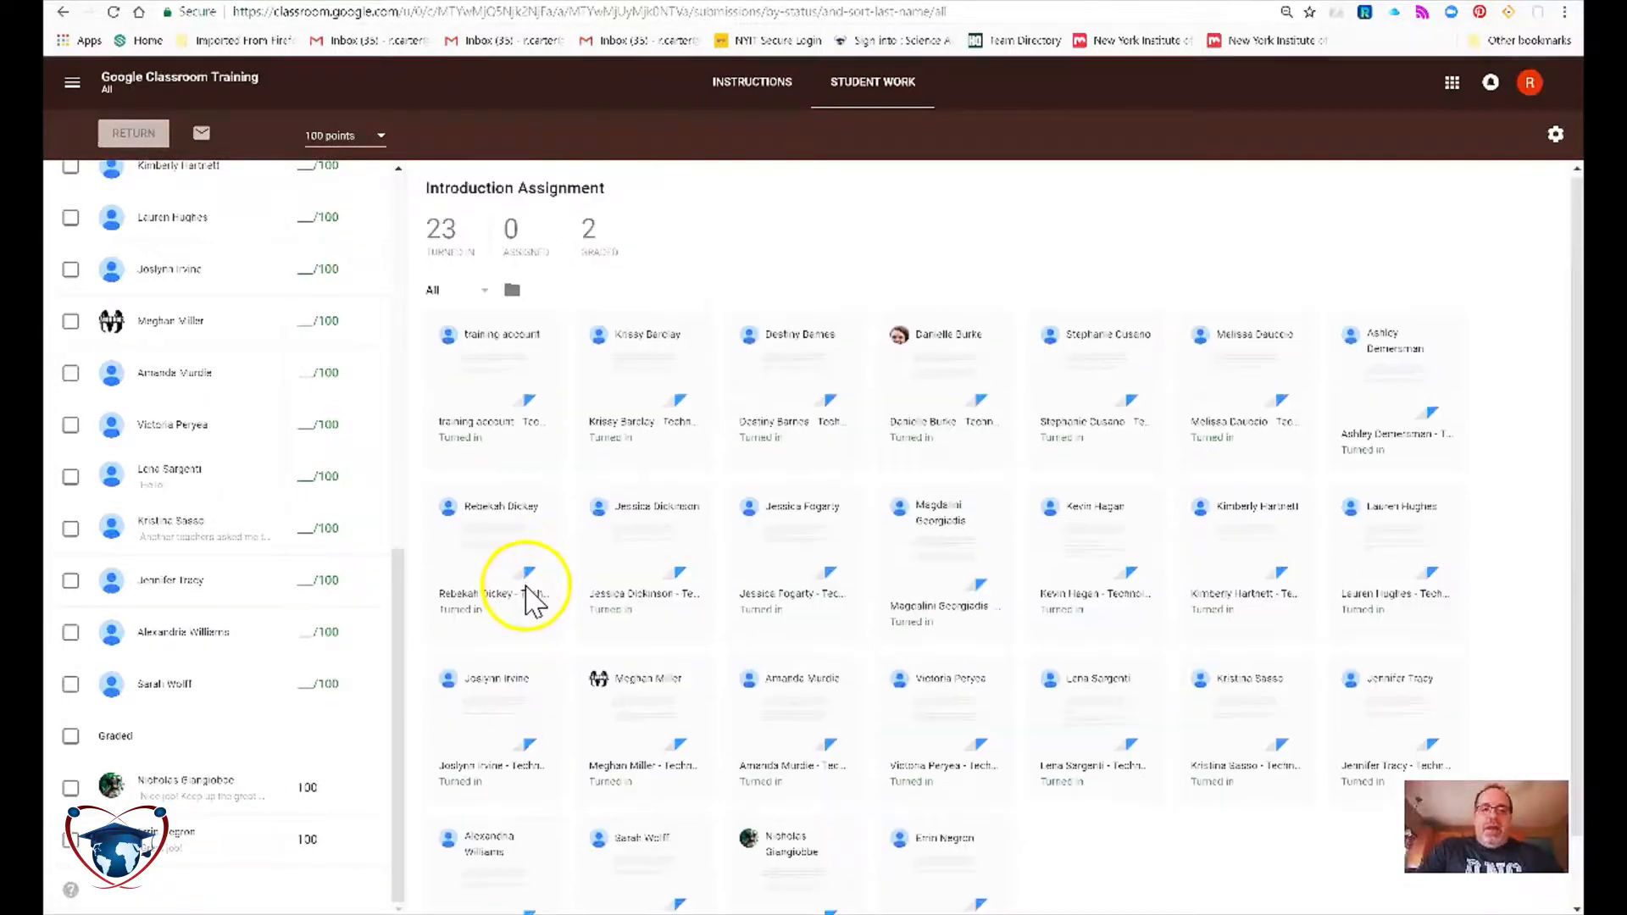
pyautogui.click(450, 243)
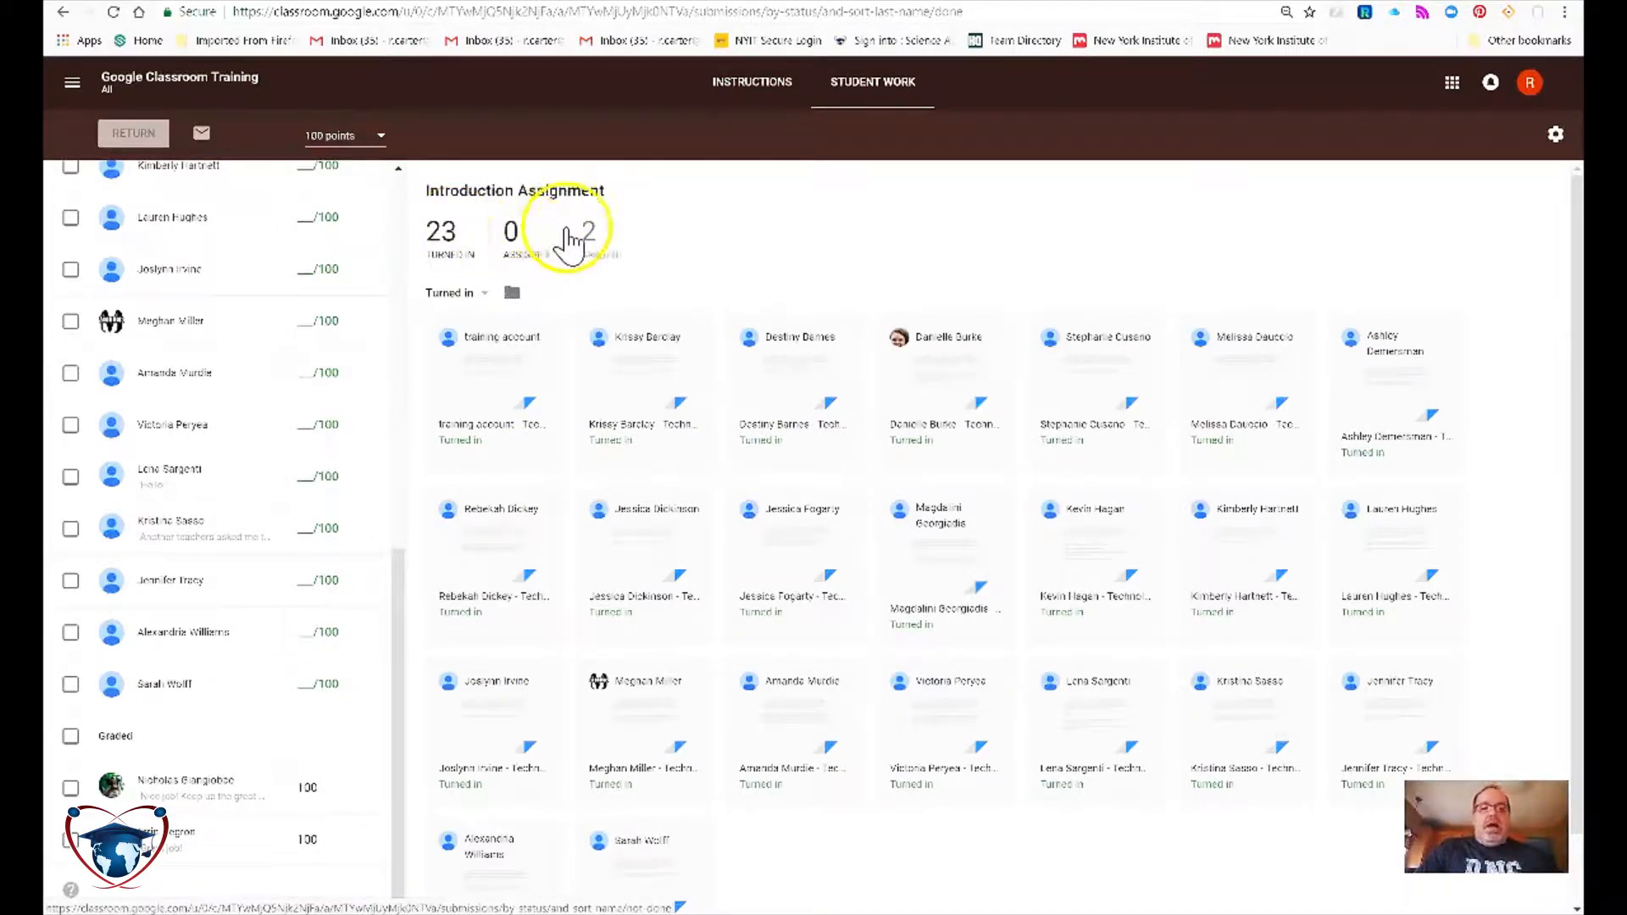
pyautogui.click(590, 240)
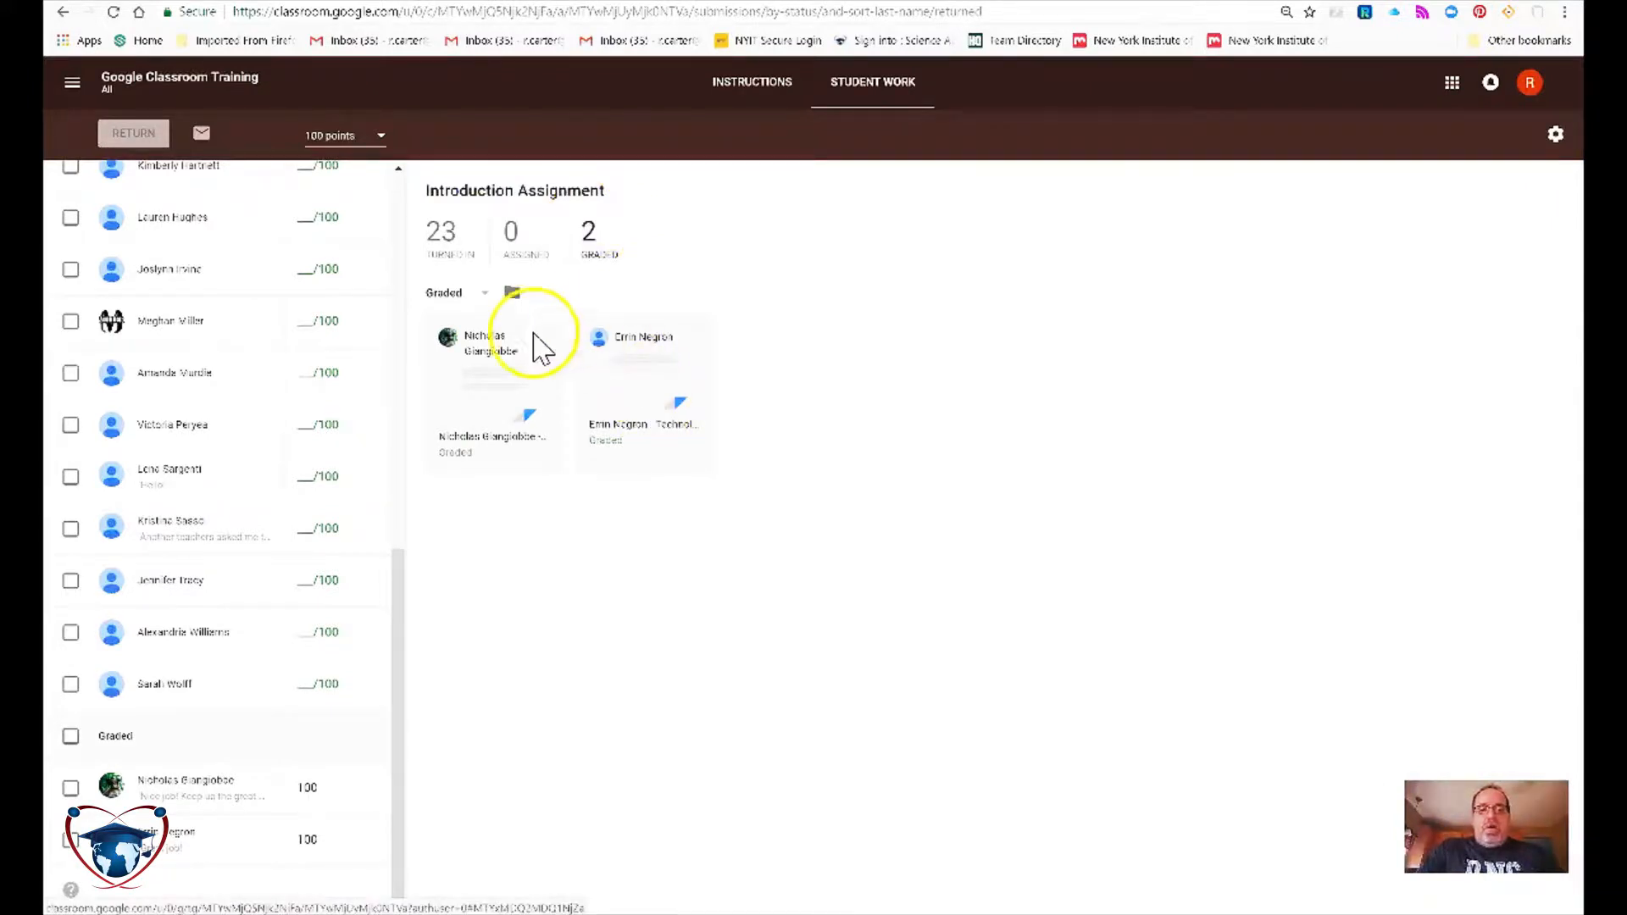
pyautogui.click(452, 258)
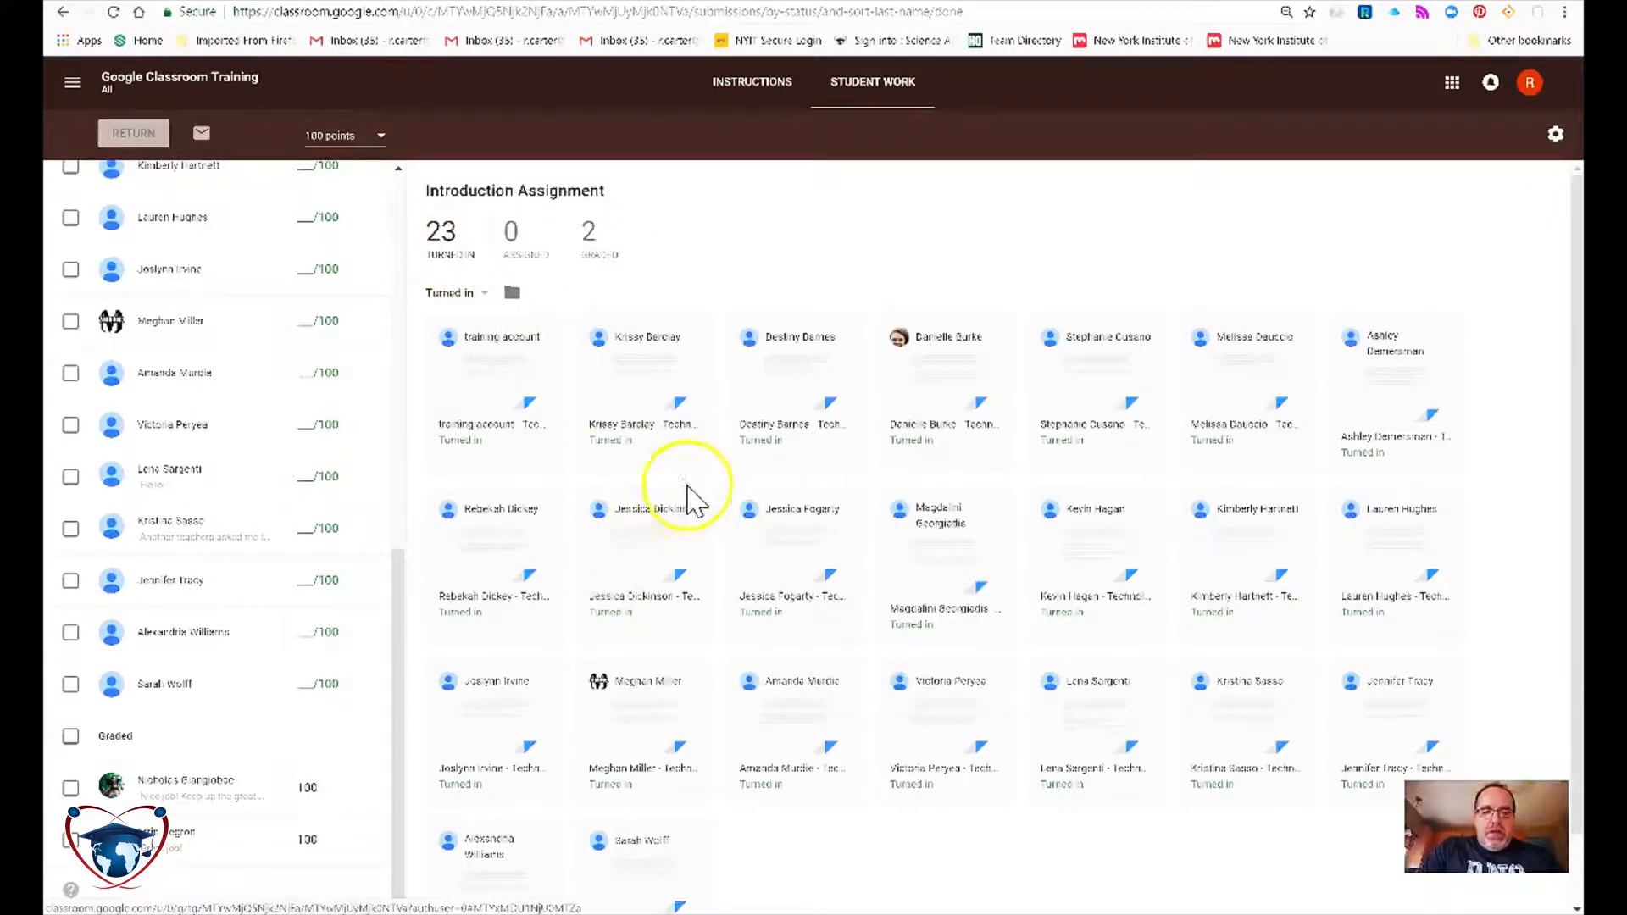
pyautogui.click(627, 534)
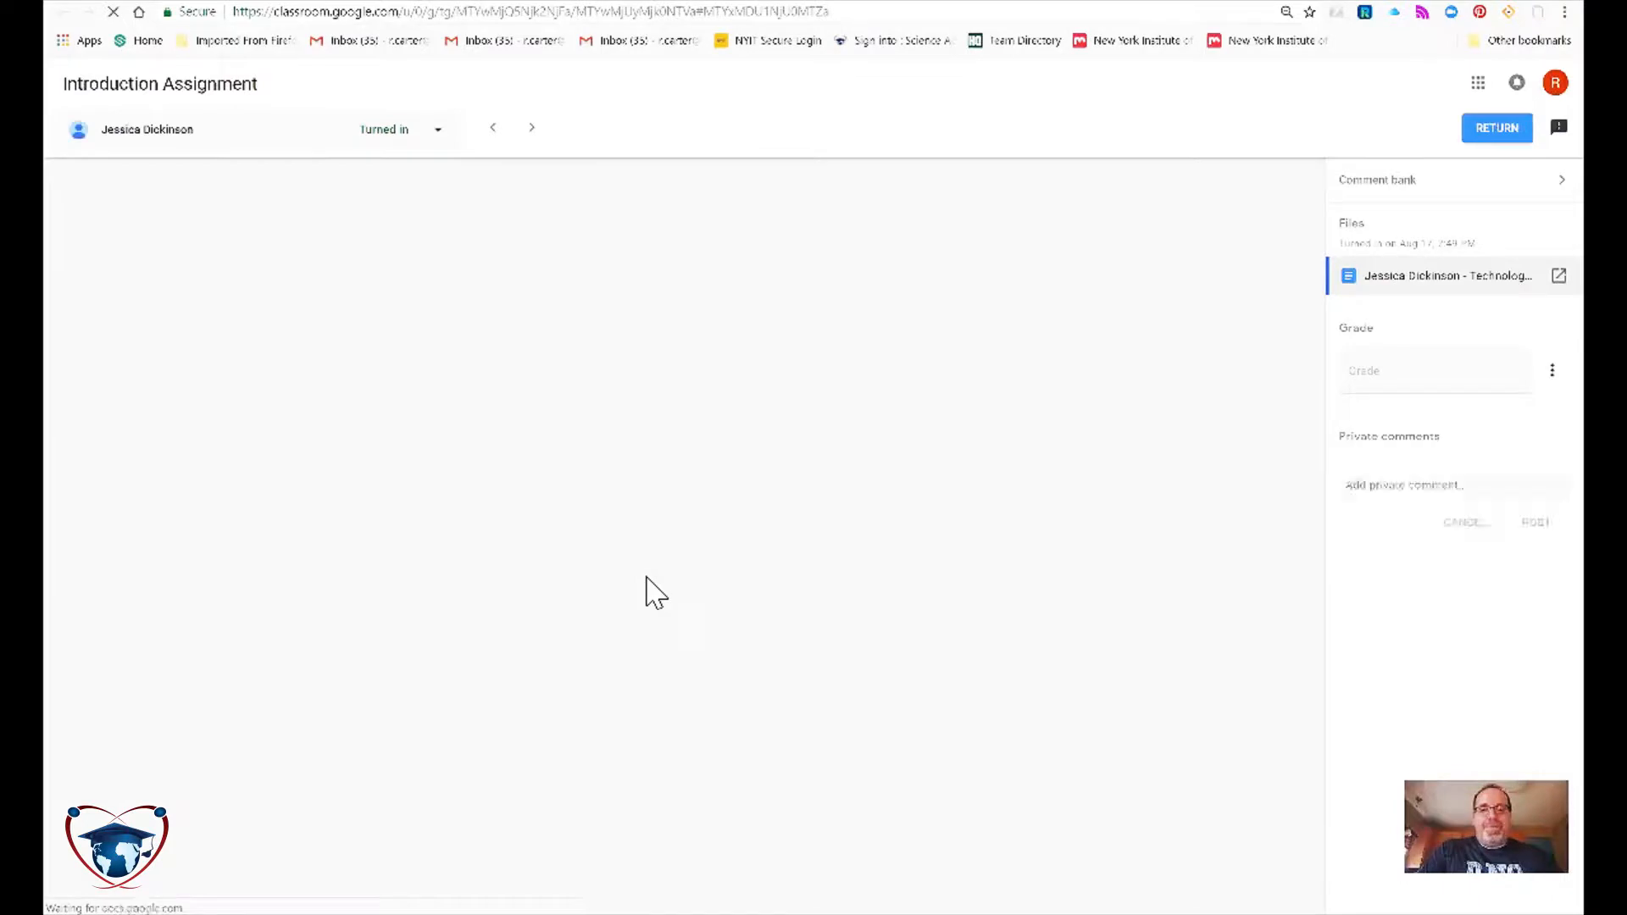
# Enter a draft grade of 95 out of 100 for the submission.
pyautogui.click(591, 482)
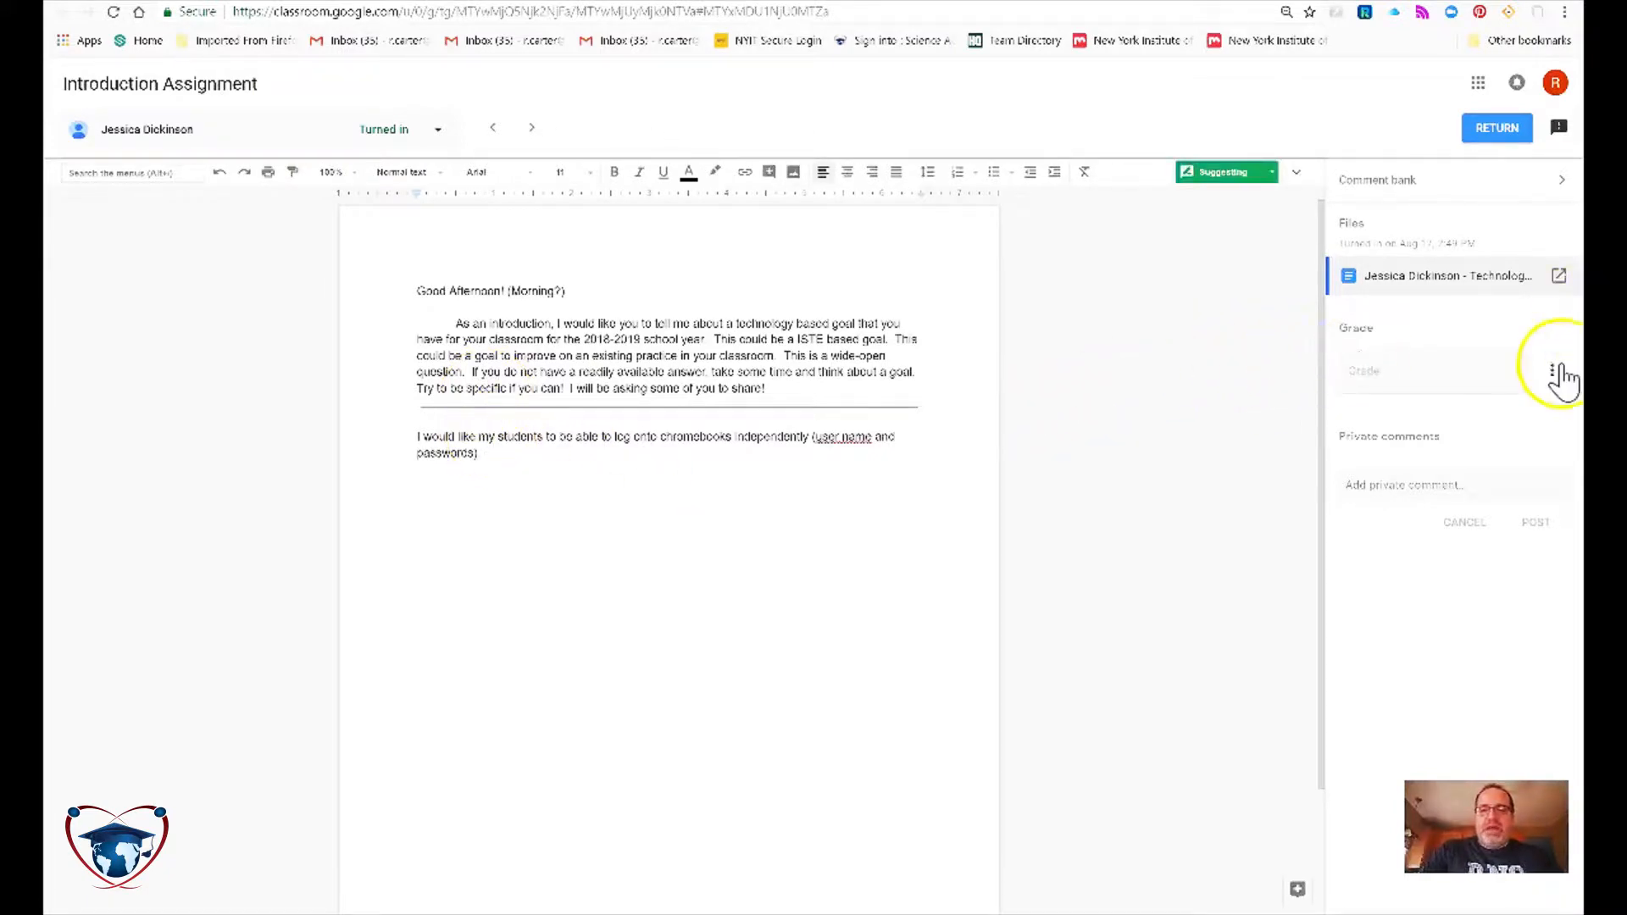
pyautogui.click(1462, 379)
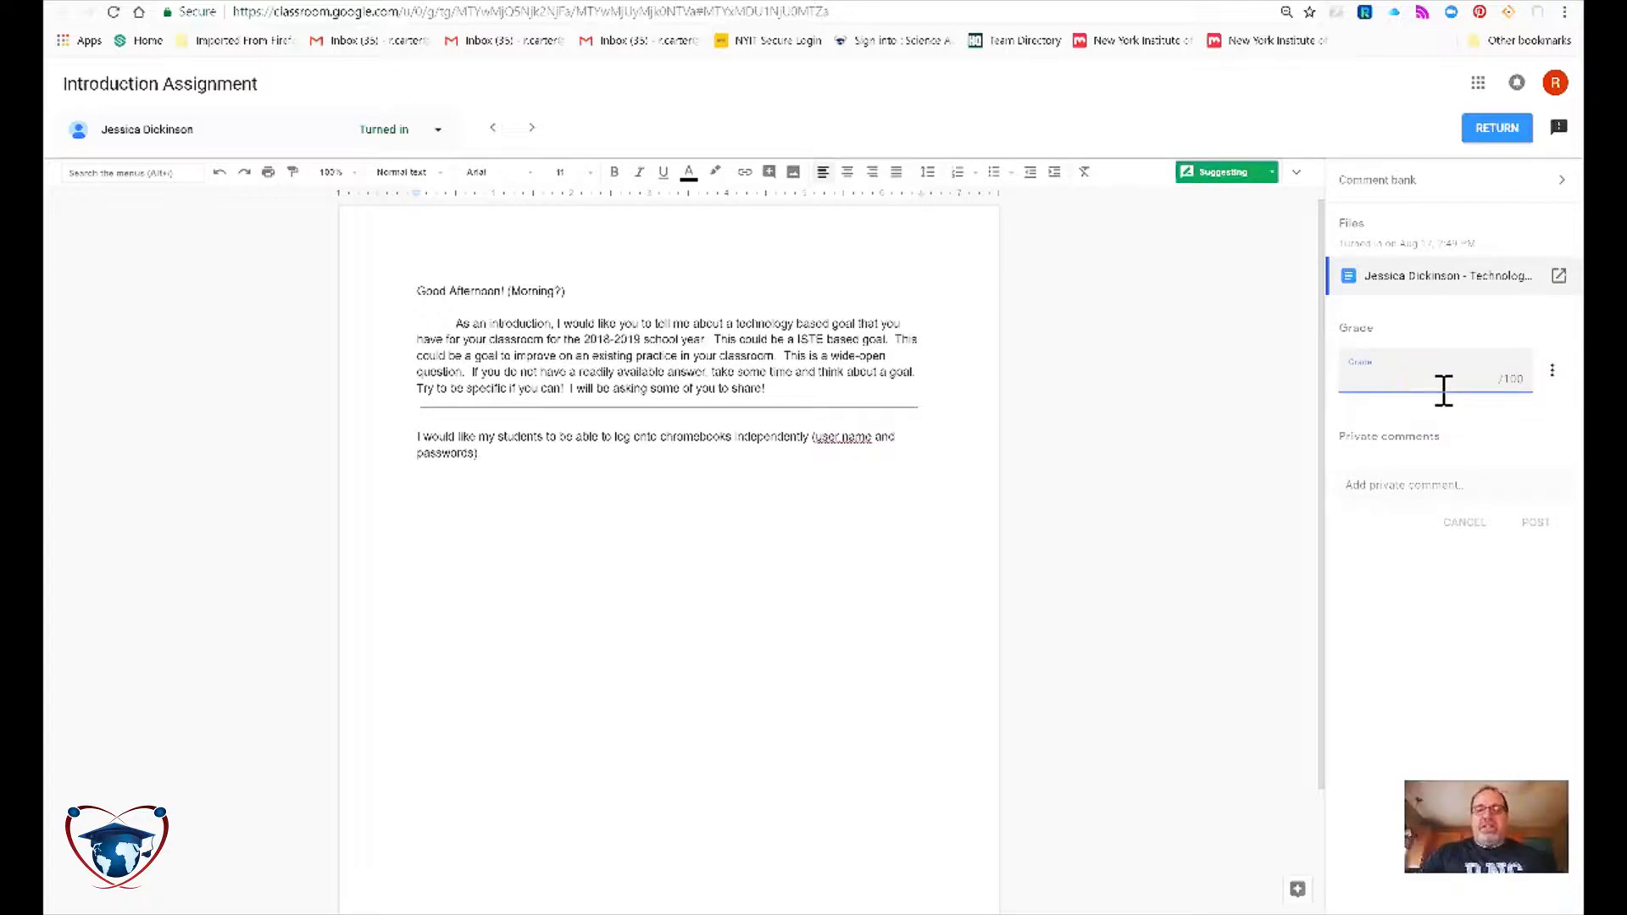
pyautogui.write('95')
pyautogui.press('Tab')
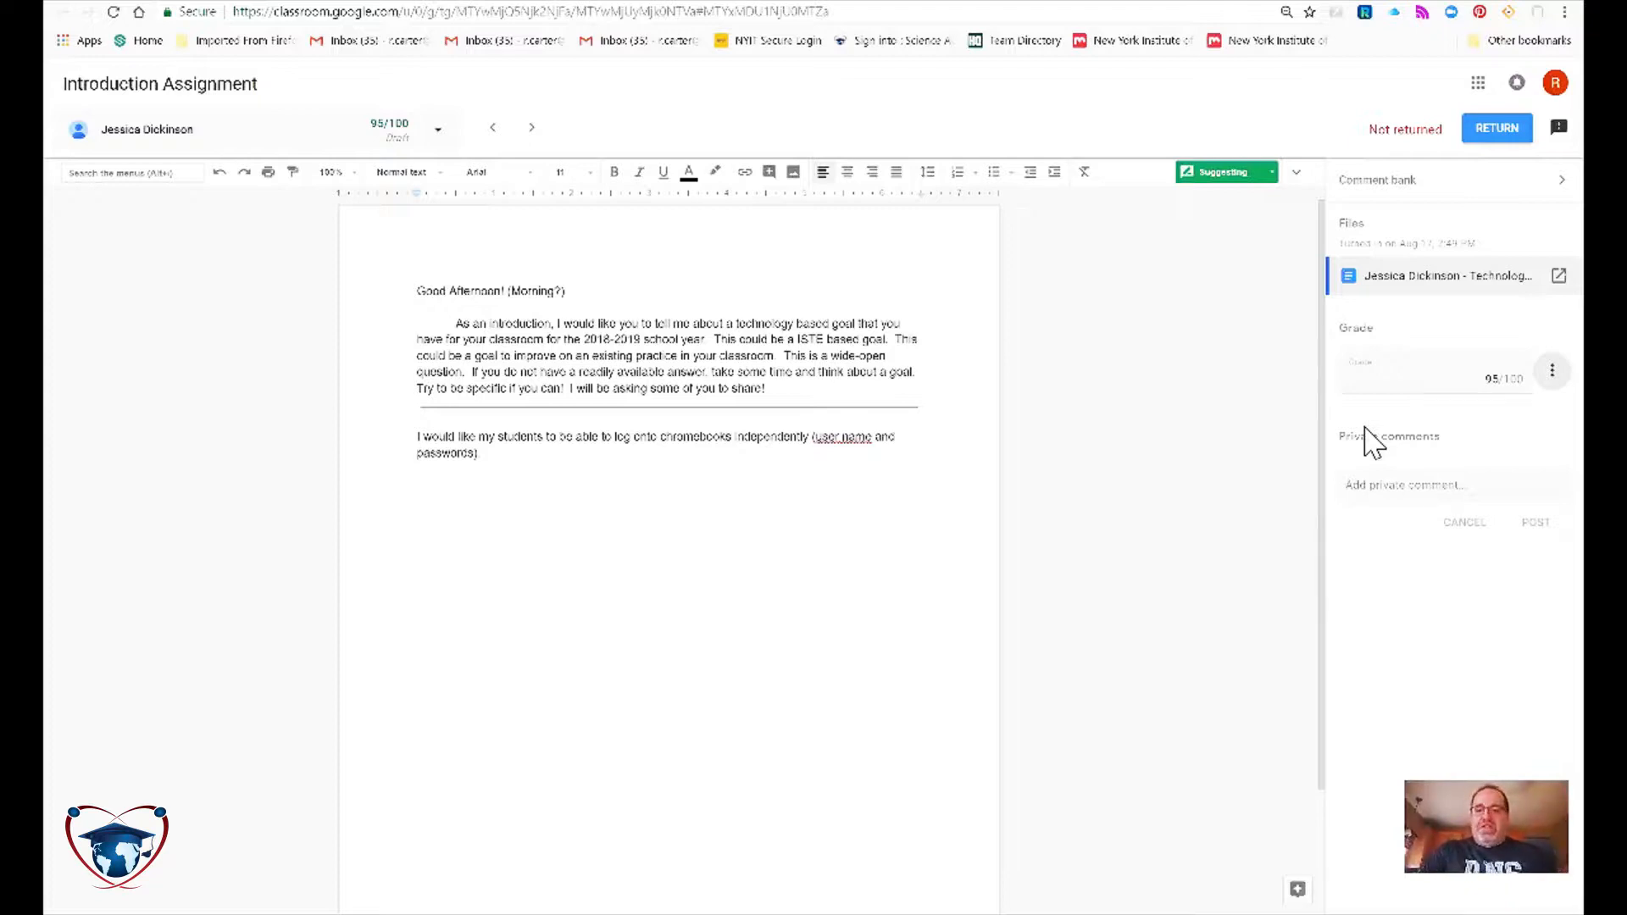
# Send the student the private comment 'Great Job! That is a good goal for the school year!'.
pyautogui.click(1397, 485)
pyautogui.write('Great Job! That is')
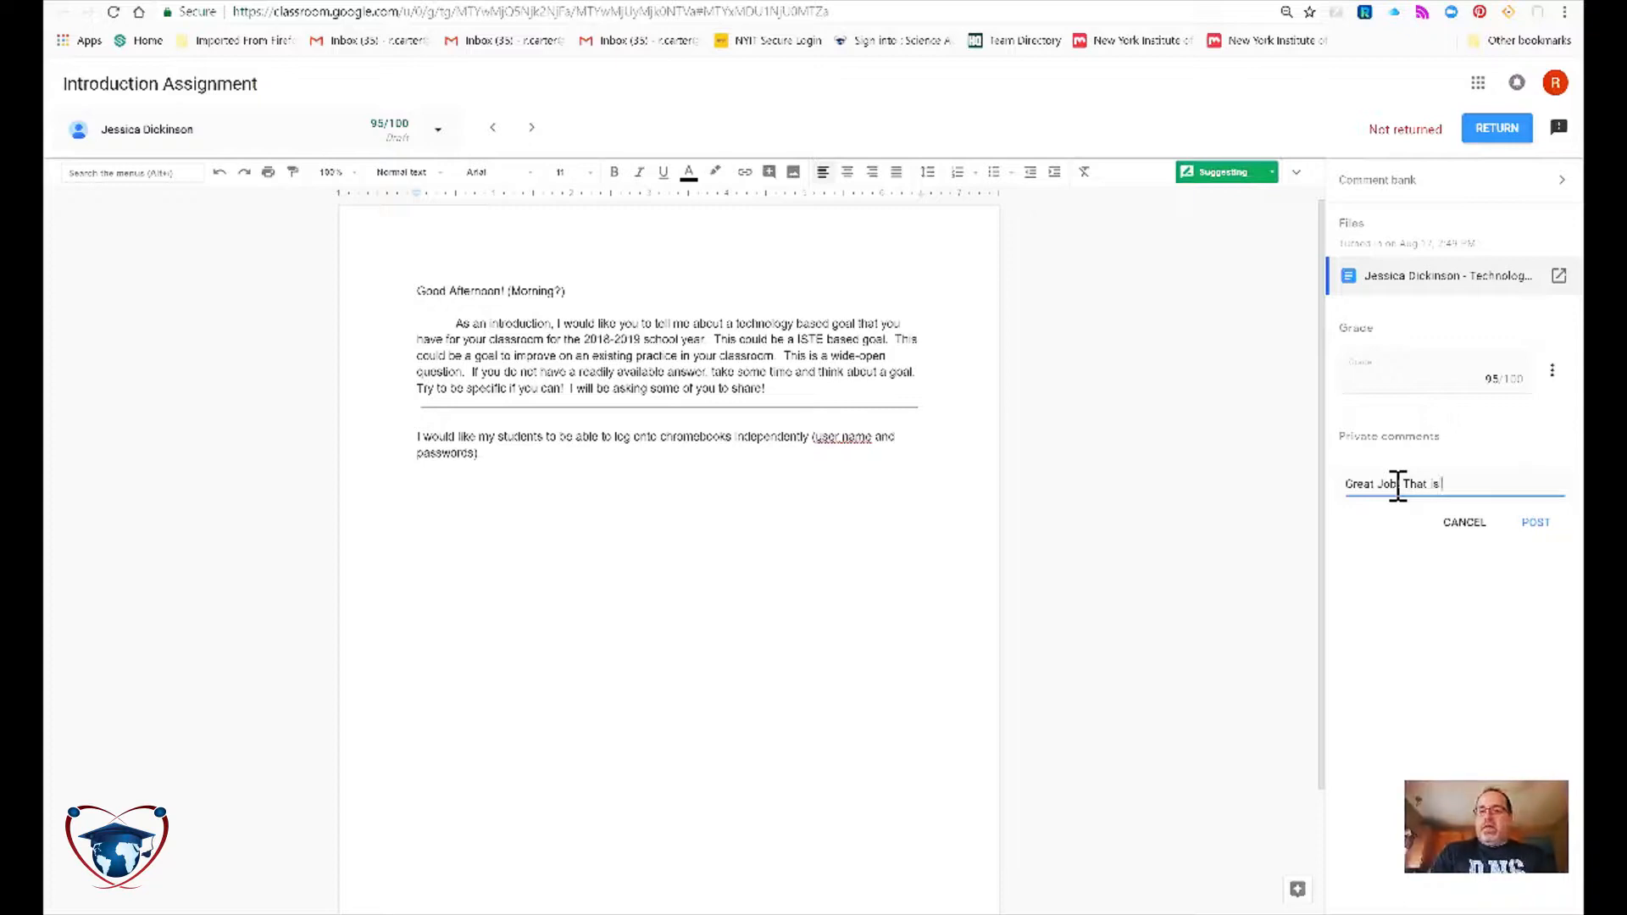
pyautogui.write('a good goal for the schoo')
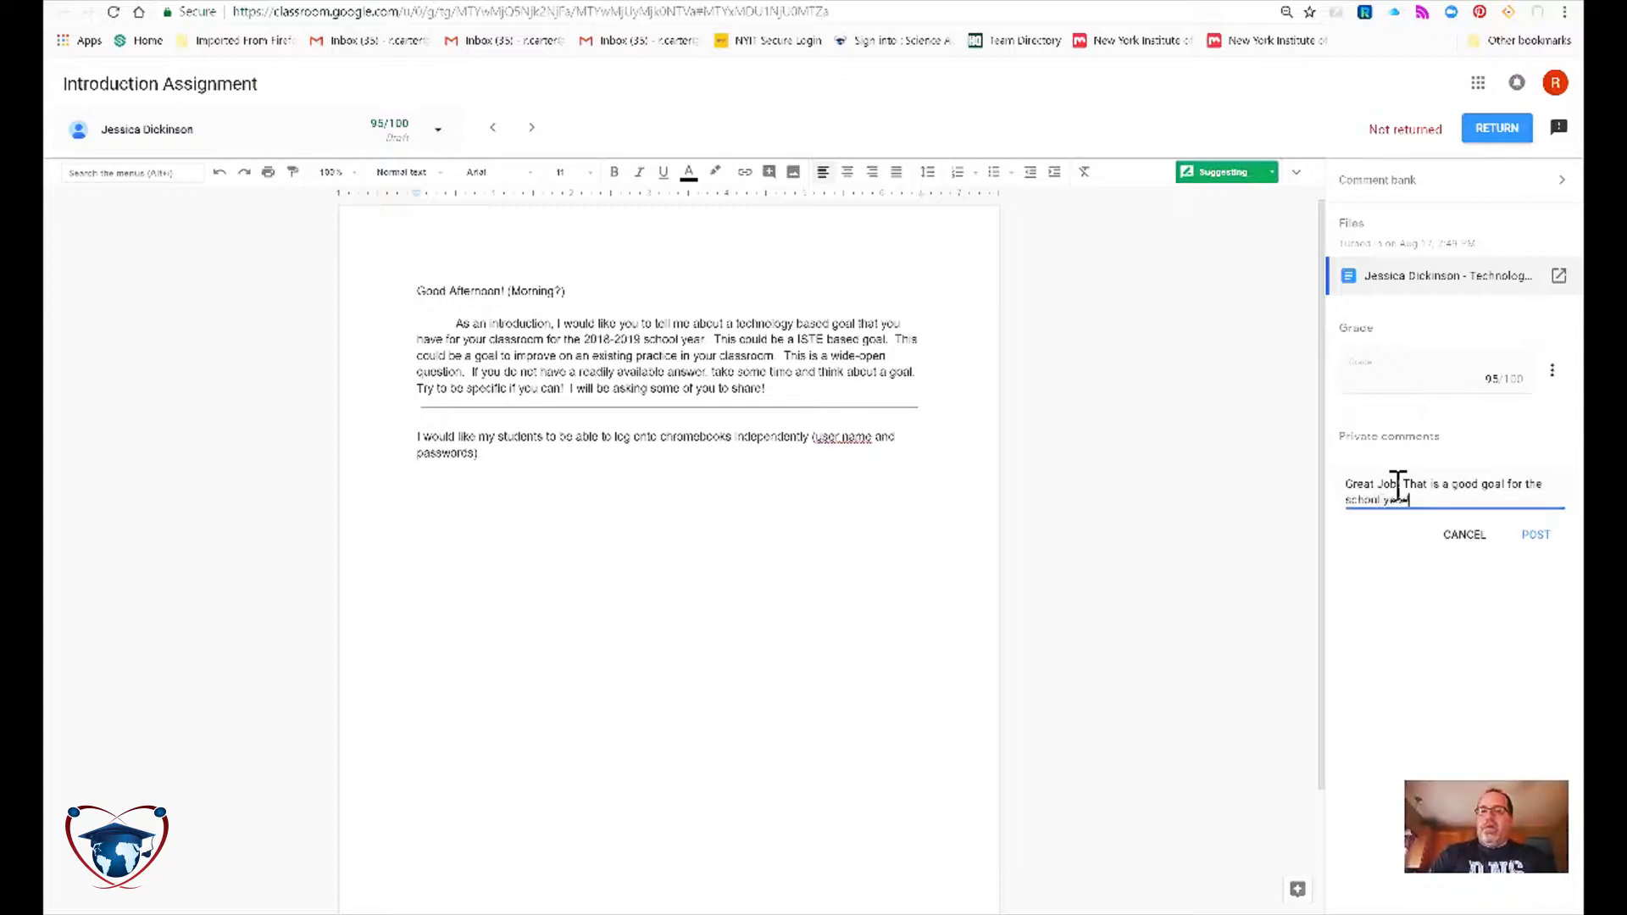
pyautogui.write('l year!')
pyautogui.click(1547, 533)
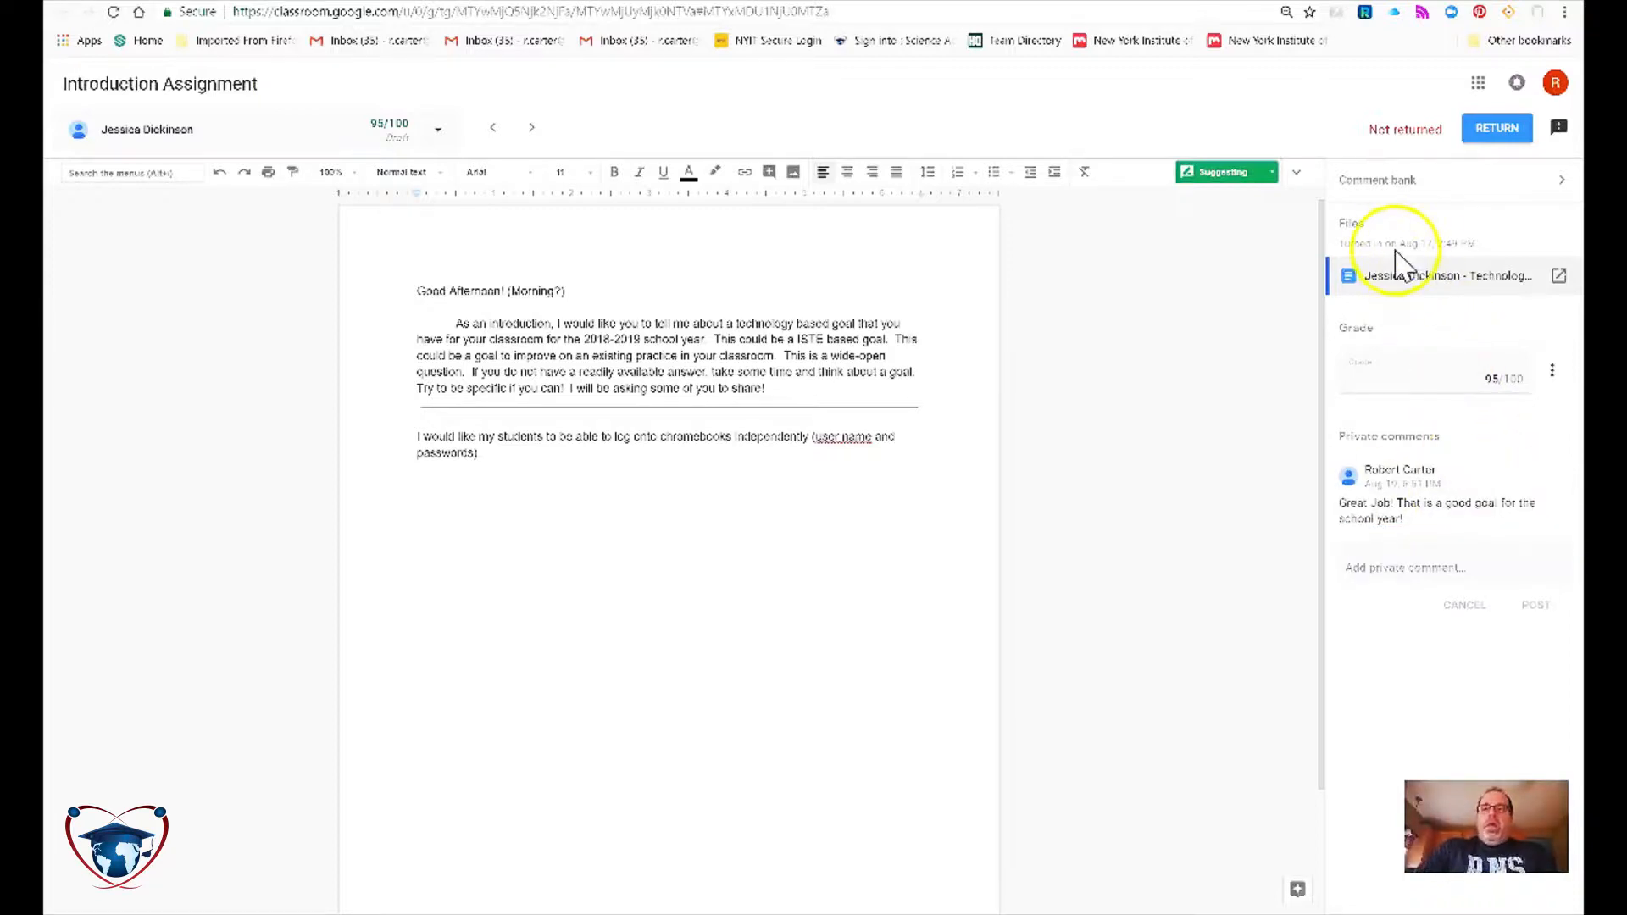
pyautogui.click(1408, 181)
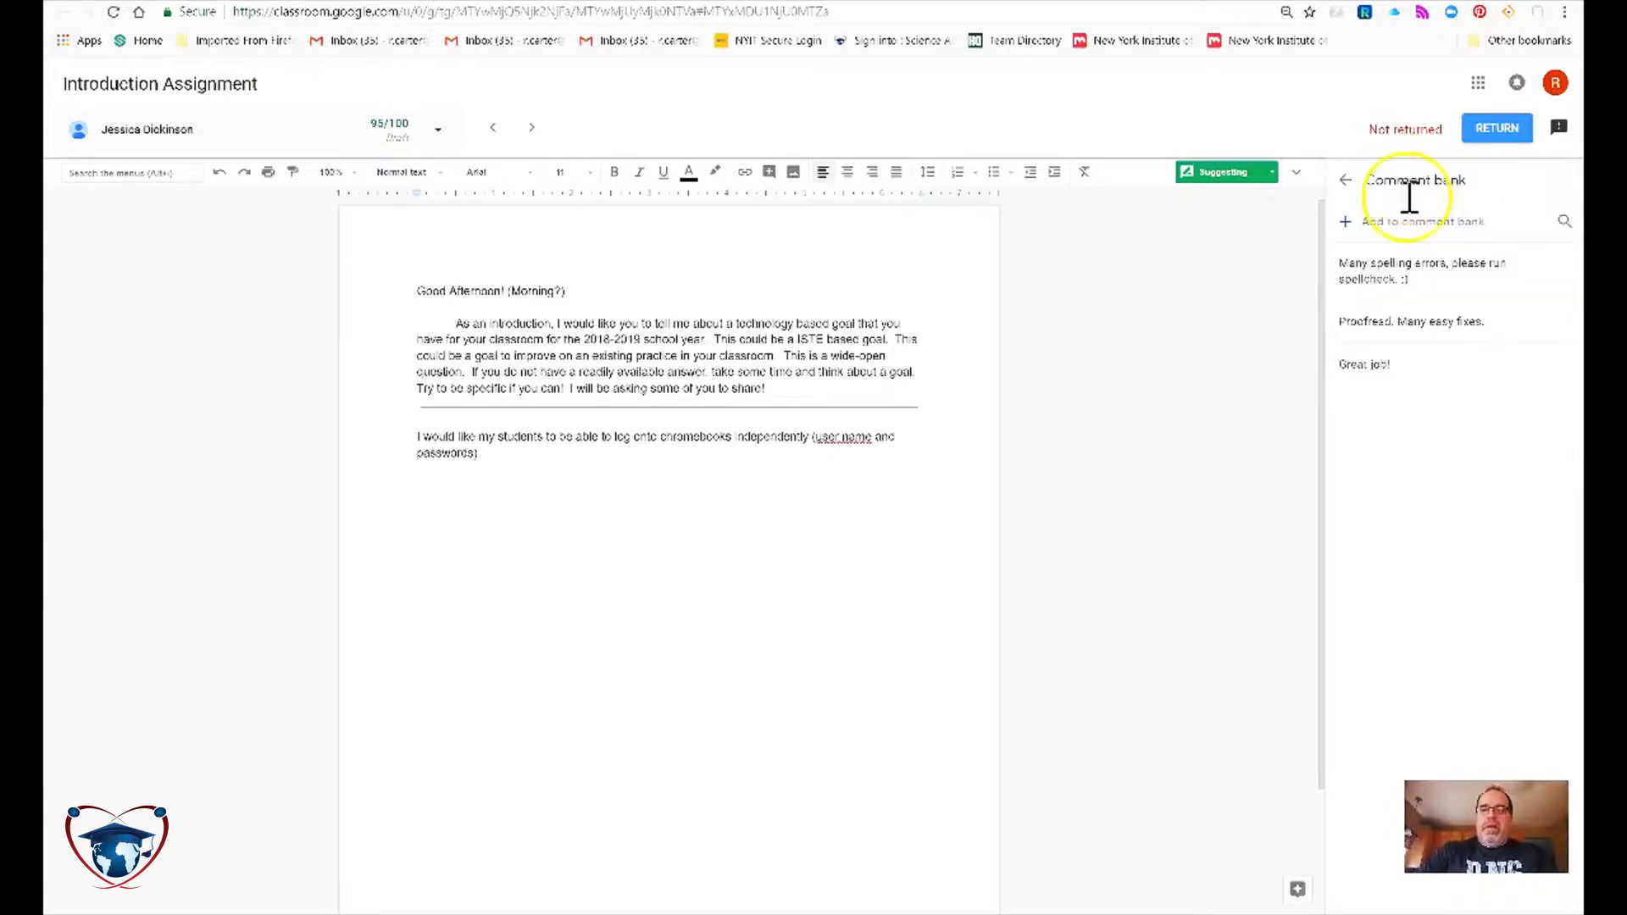
pyautogui.click(1373, 273)
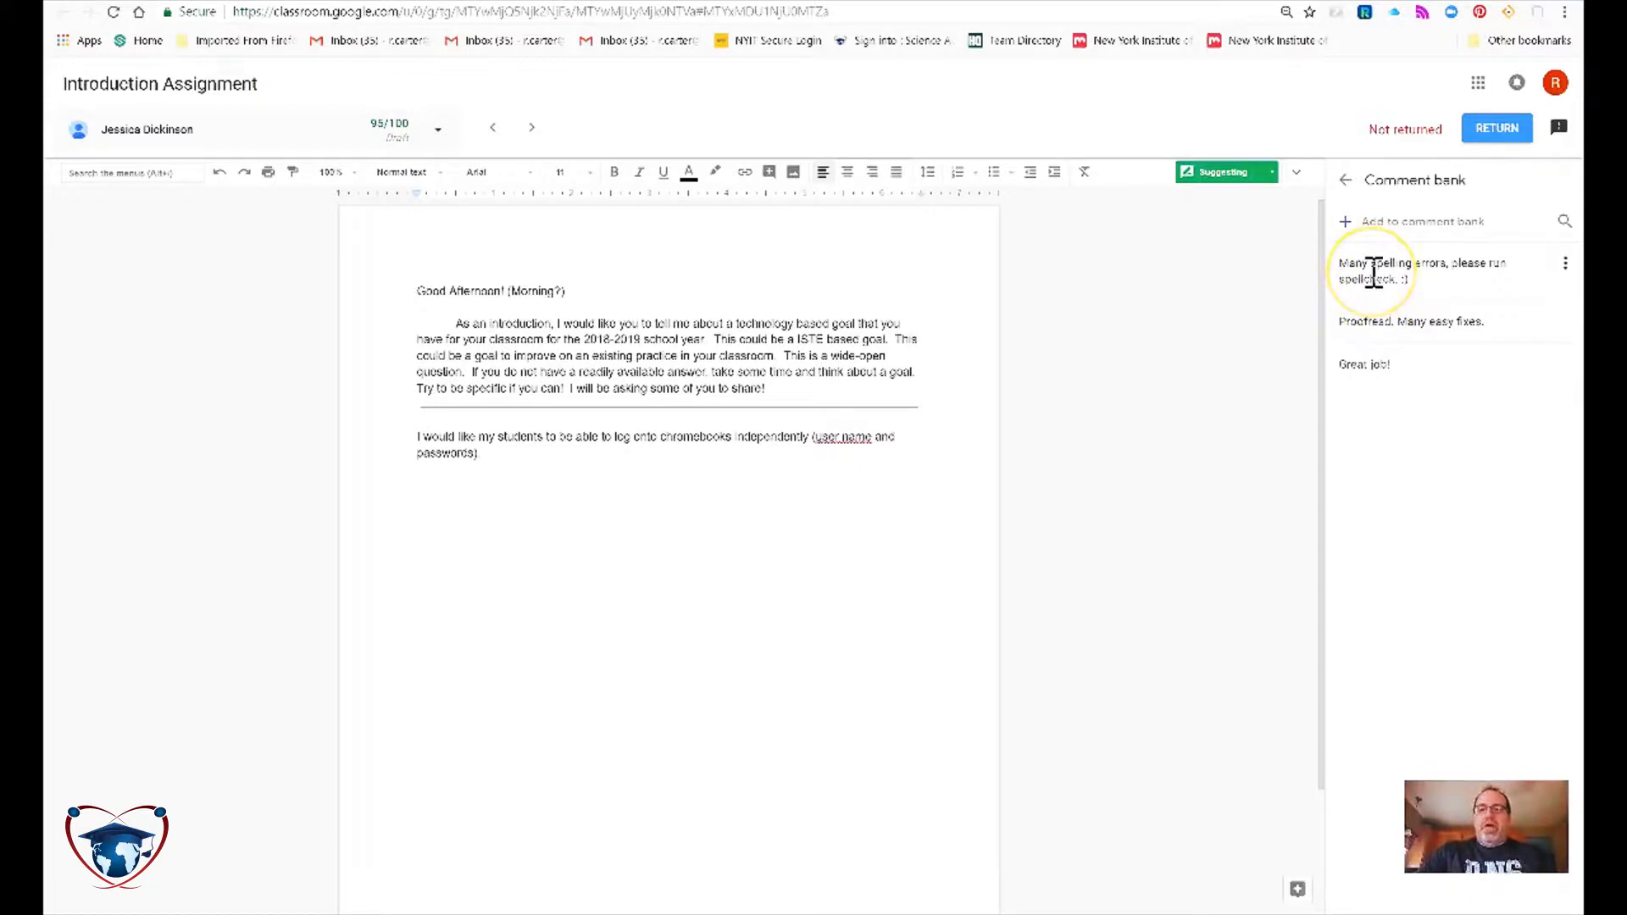
pyautogui.click(1381, 320)
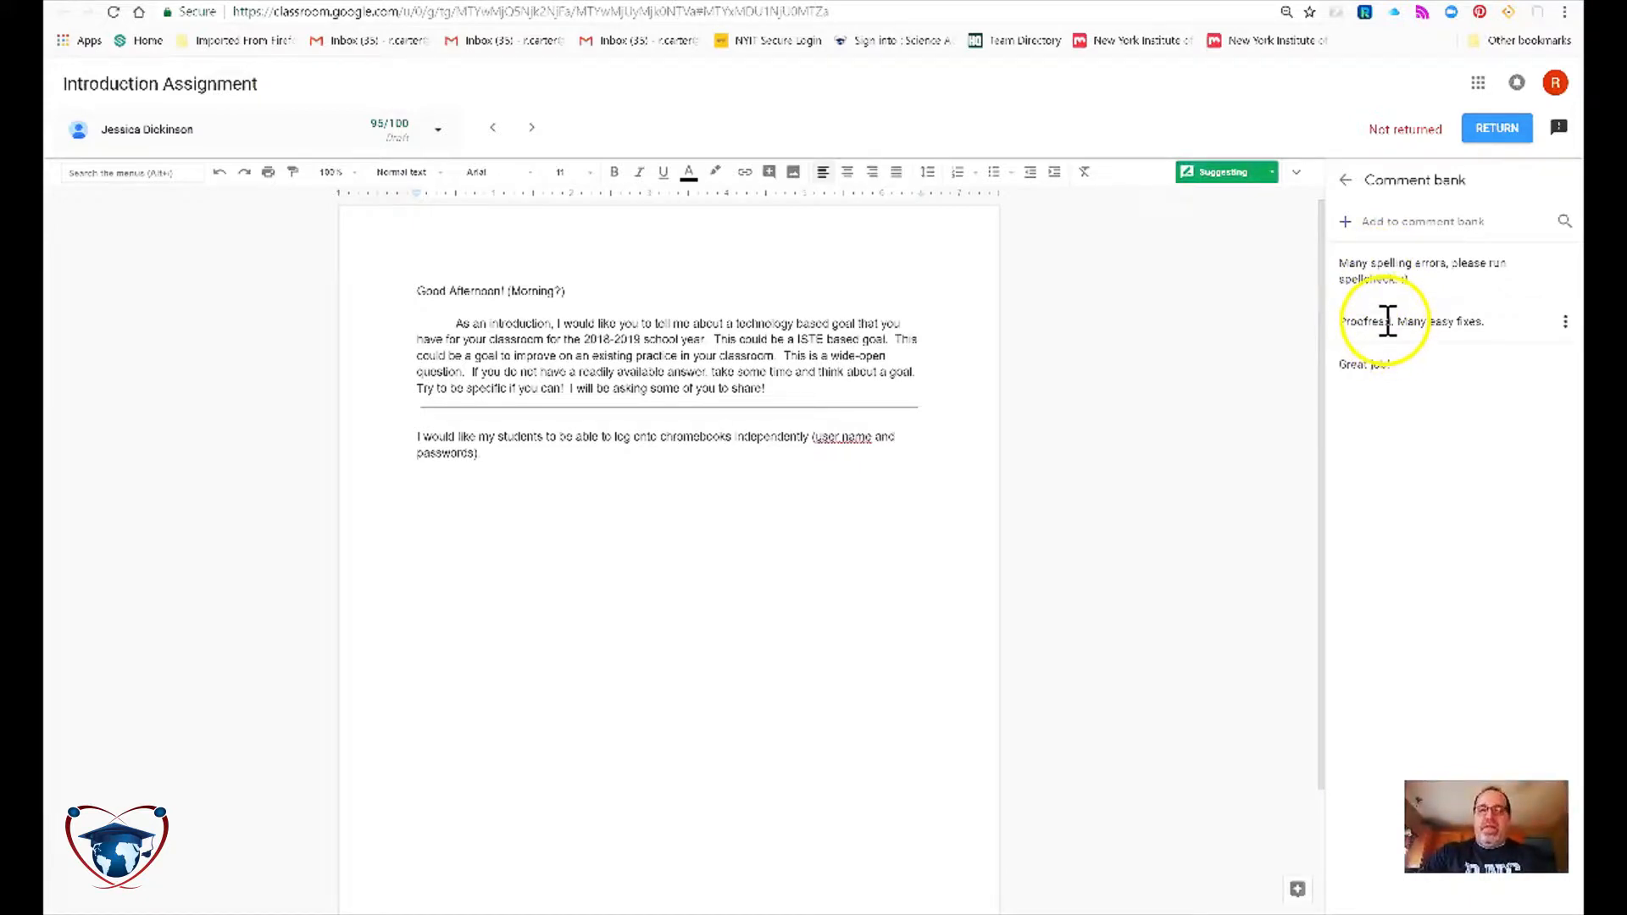
pyautogui.click(1564, 322)
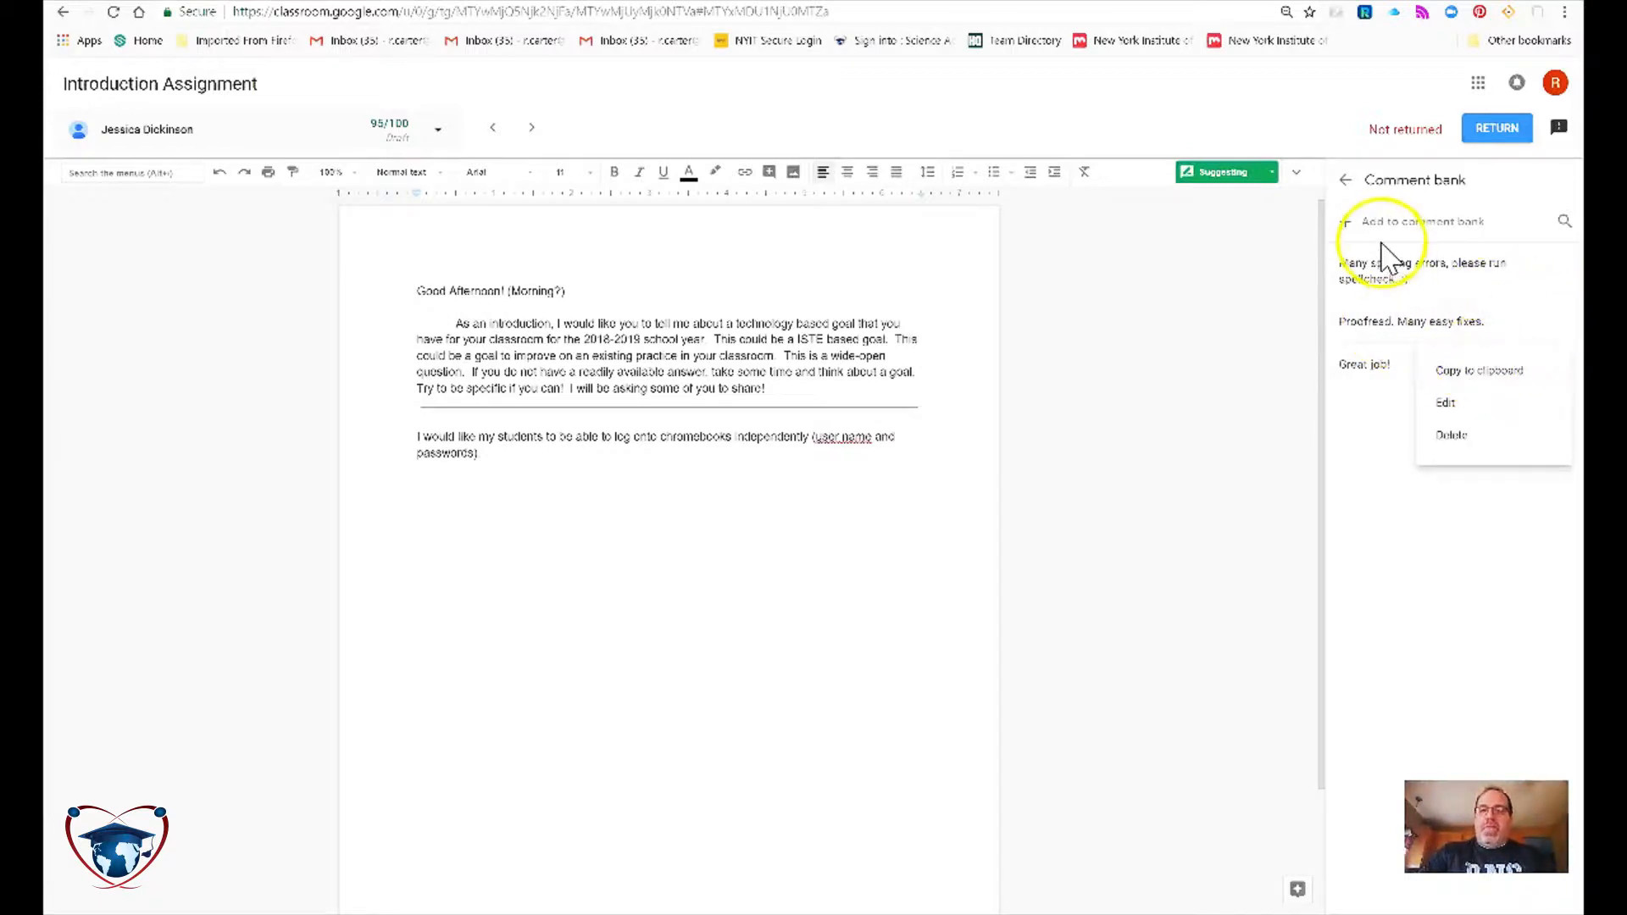
pyautogui.click(1408, 405)
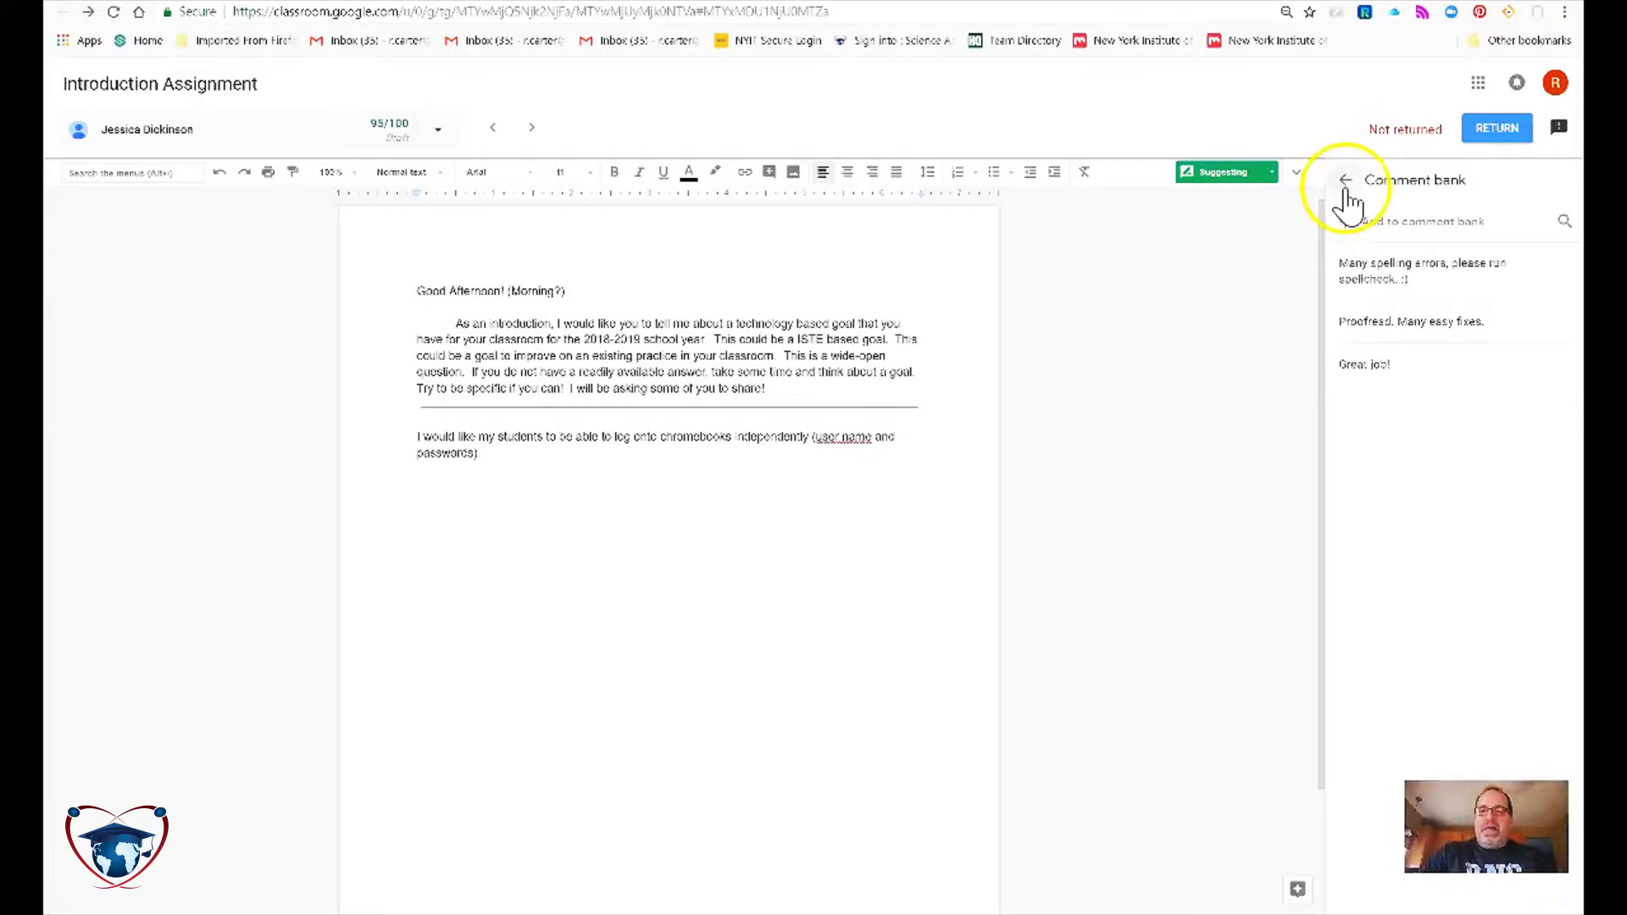
pyautogui.click(1347, 188)
pyautogui.rightClick(1403, 570)
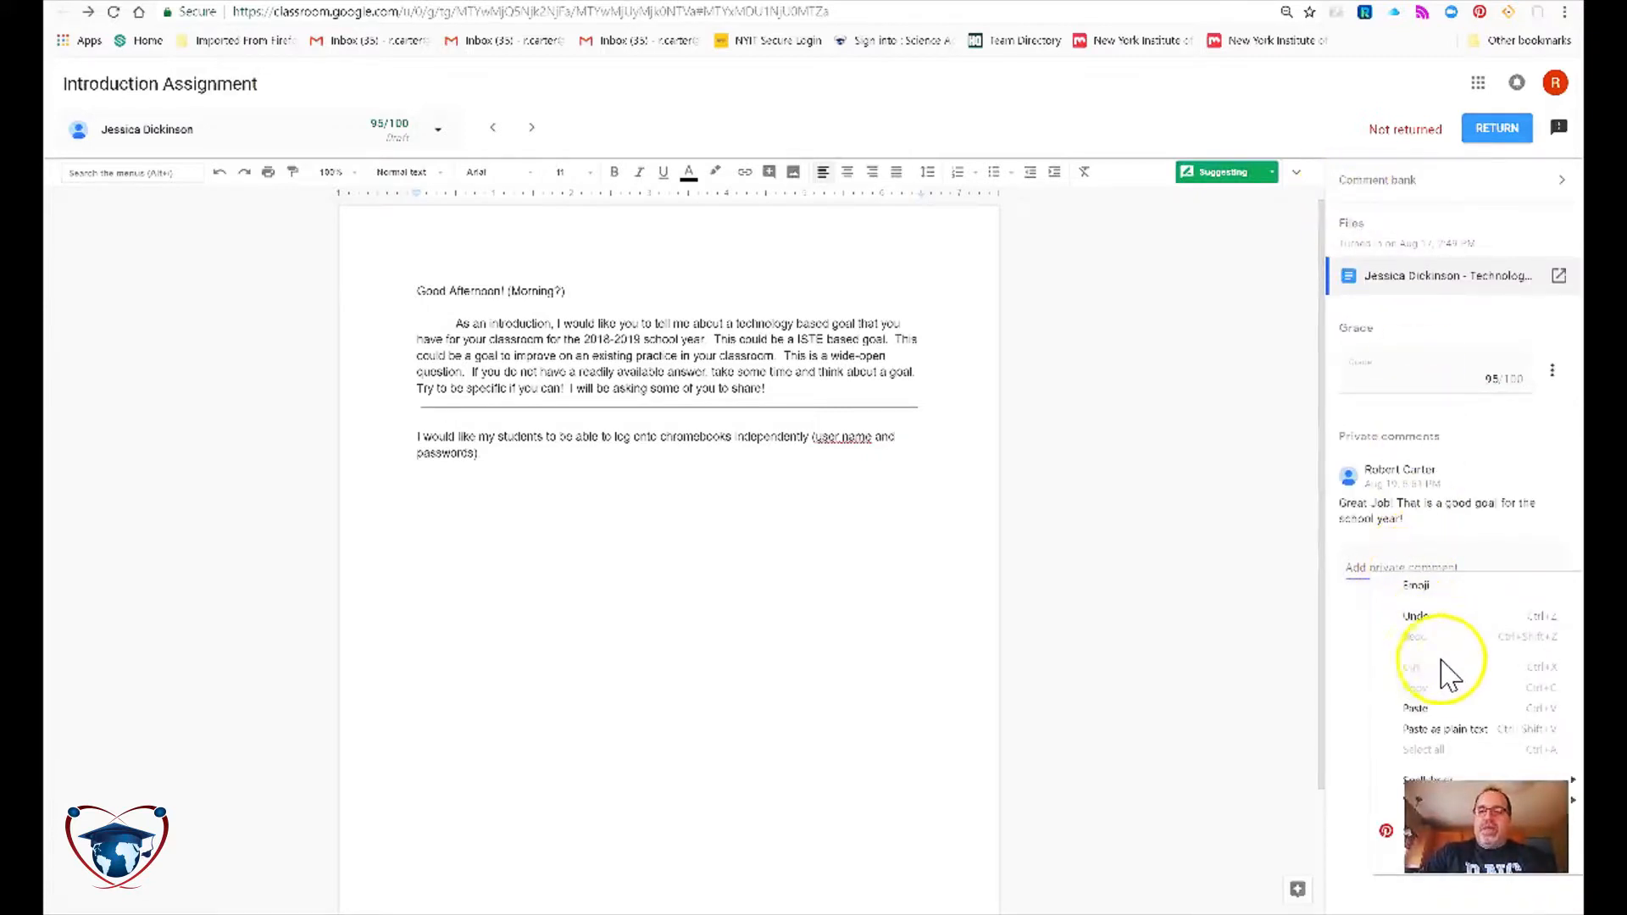
pyautogui.click(1427, 710)
pyautogui.moveTo(1536, 552); pyautogui.dragTo(1173, 549)
pyautogui.hotkey('ctrl', 'x')
pyautogui.click(1373, 181)
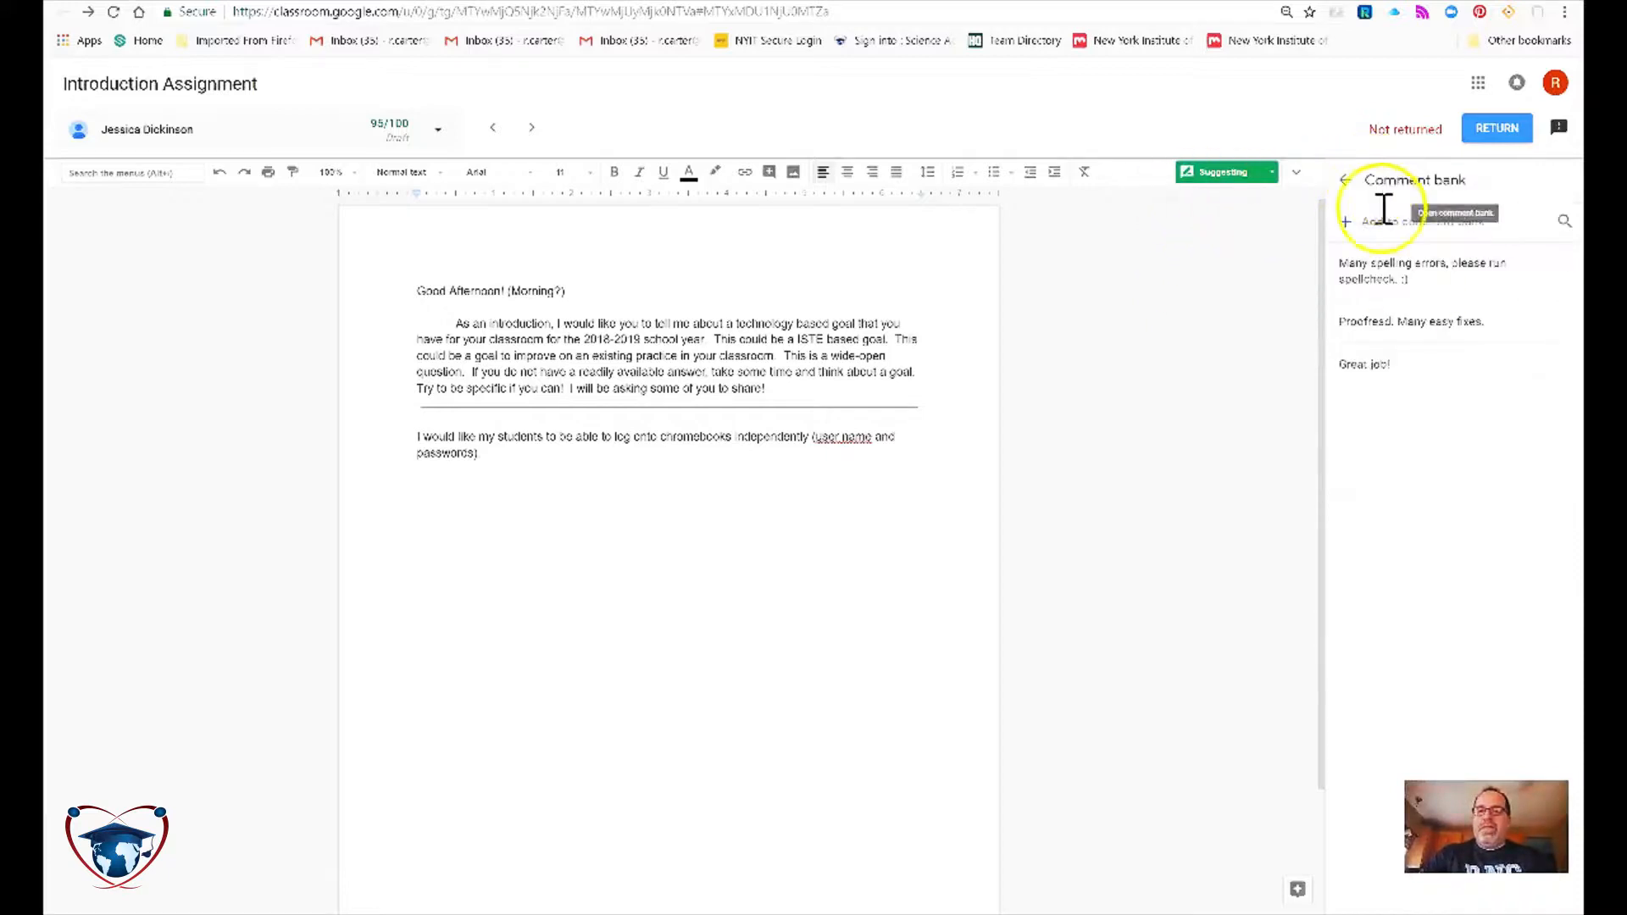
pyautogui.click(1557, 322)
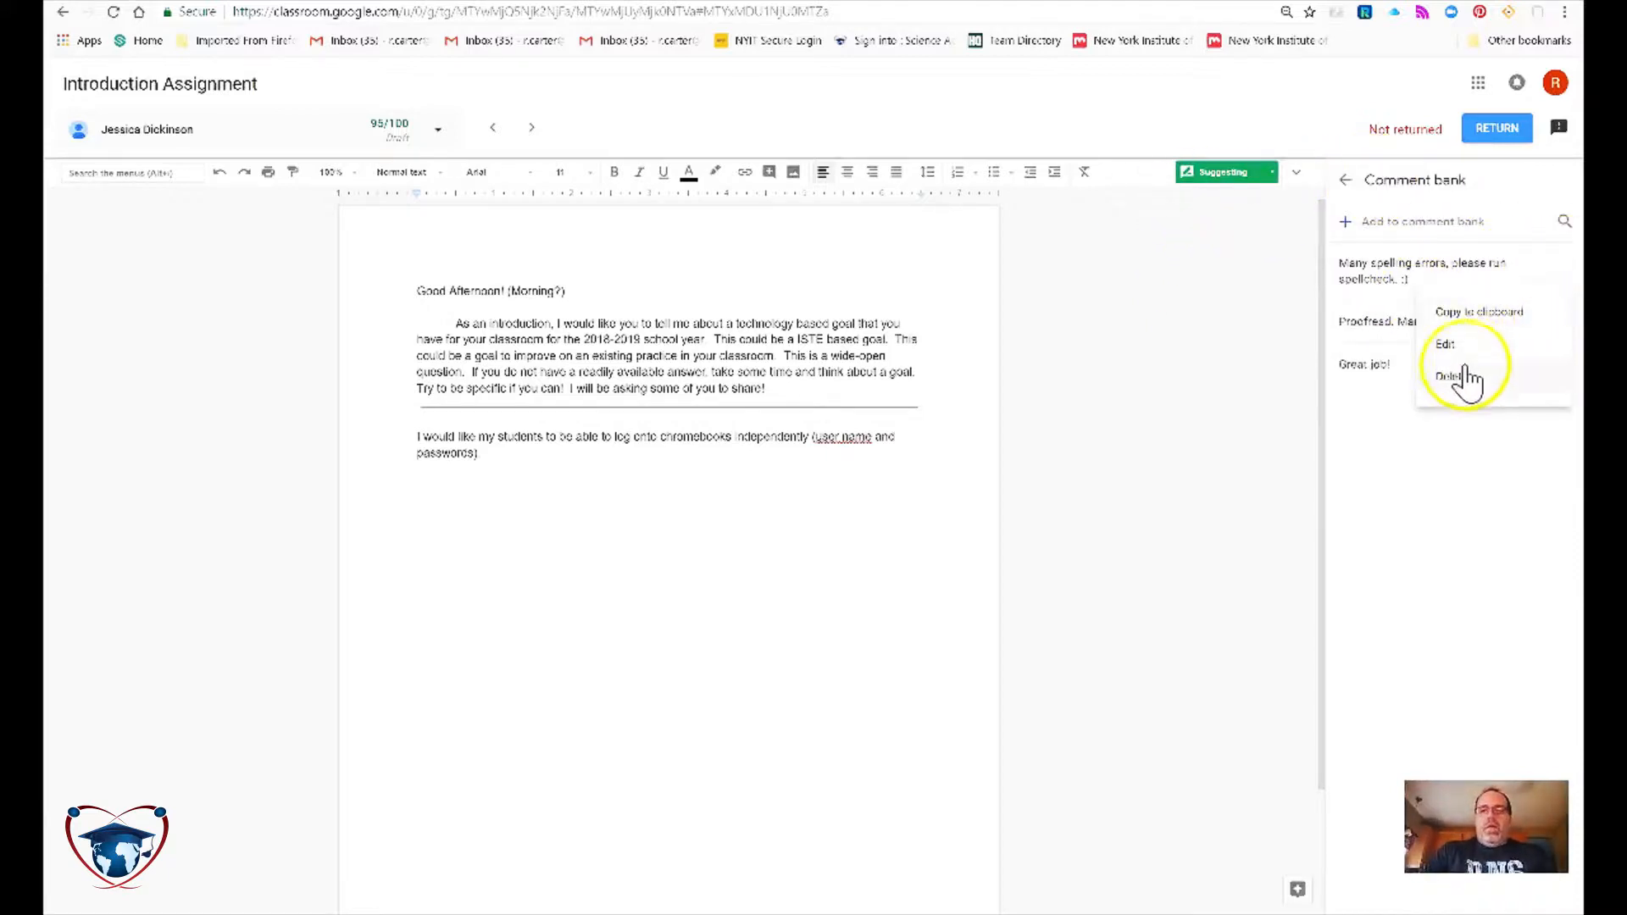
pyautogui.click(1474, 315)
pyautogui.click(1348, 182)
pyautogui.click(1405, 559)
pyautogui.rightClick(1405, 559)
pyautogui.click(1433, 703)
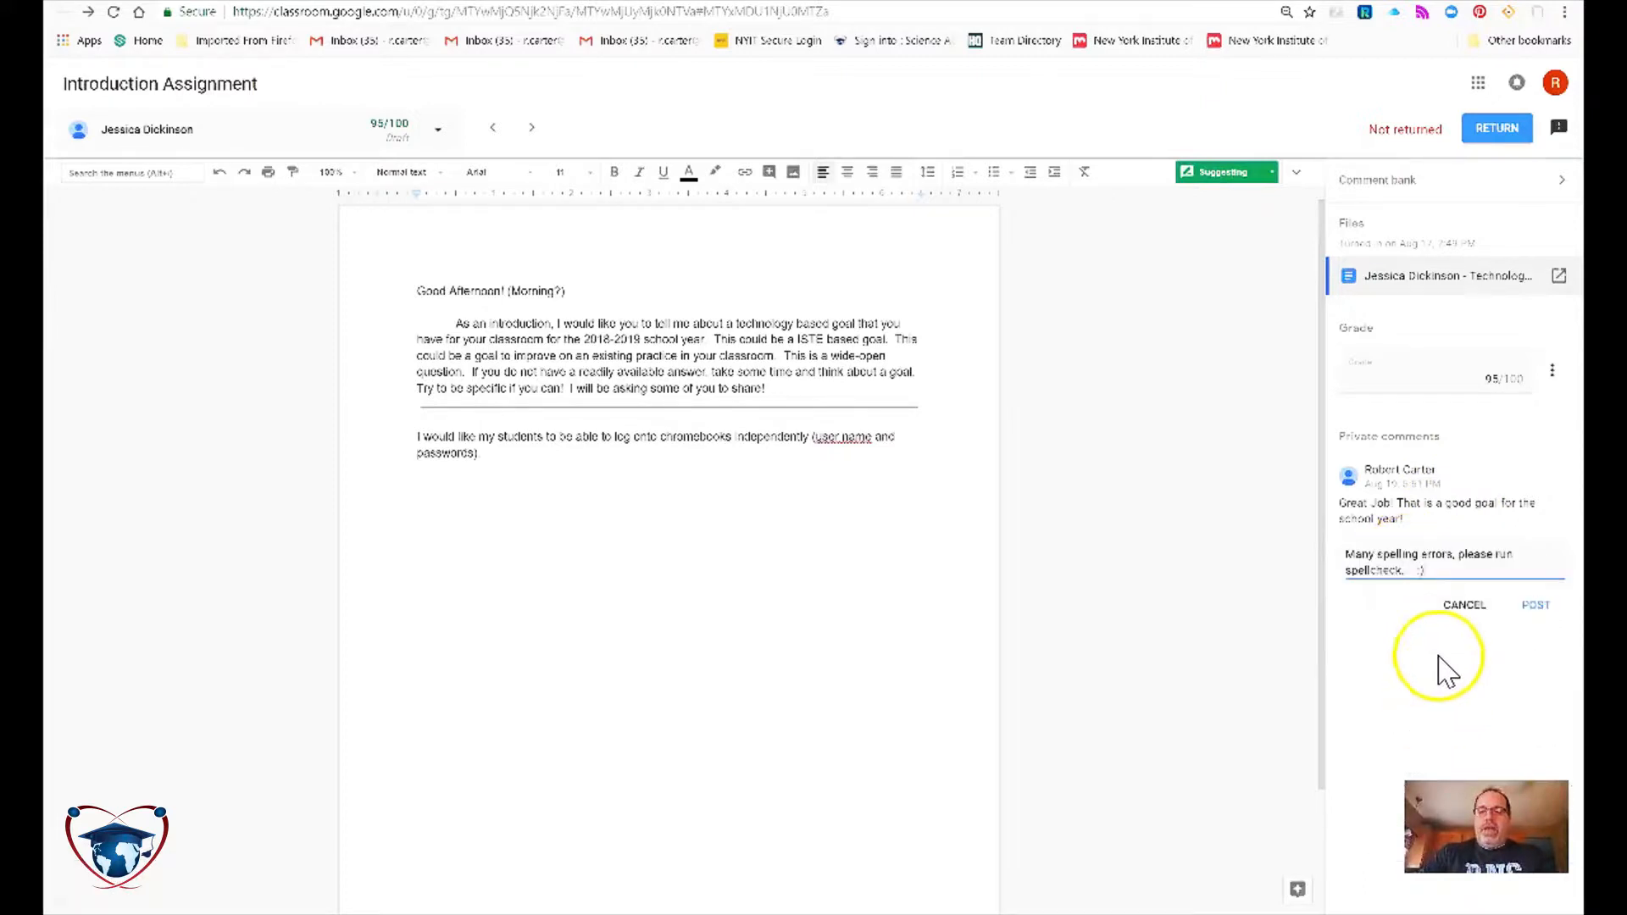
pyautogui.moveTo(1409, 581); pyautogui.dragTo(1228, 526)
pyautogui.press('BackSpace')
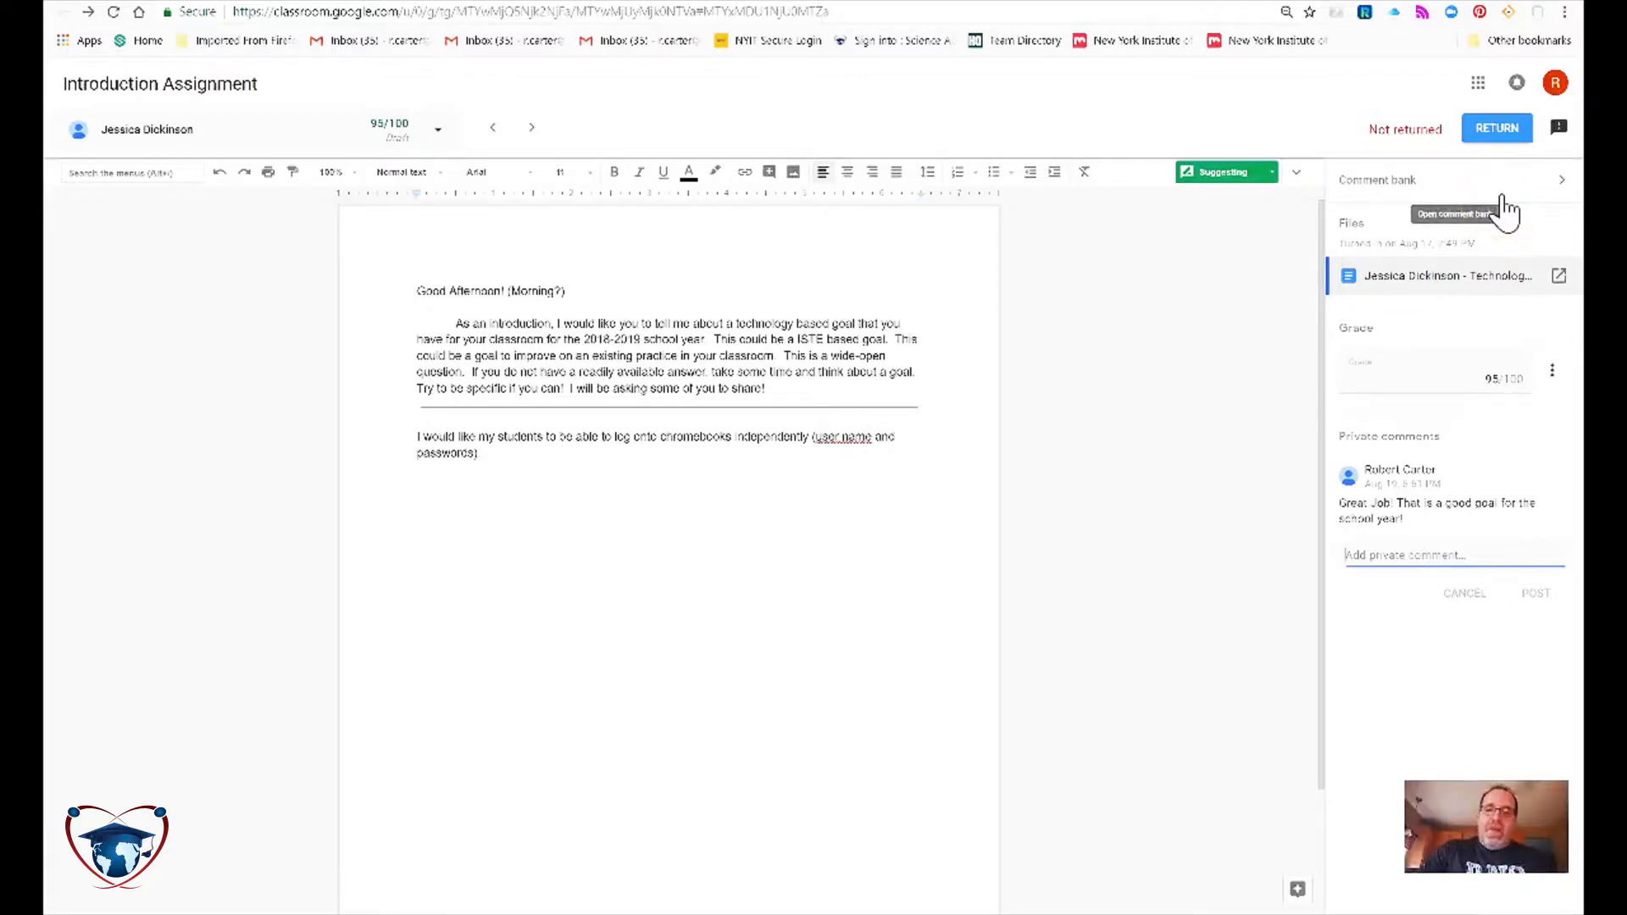
# Return the 95/100 graded submission to the student and confirm.
pyautogui.click(1496, 133)
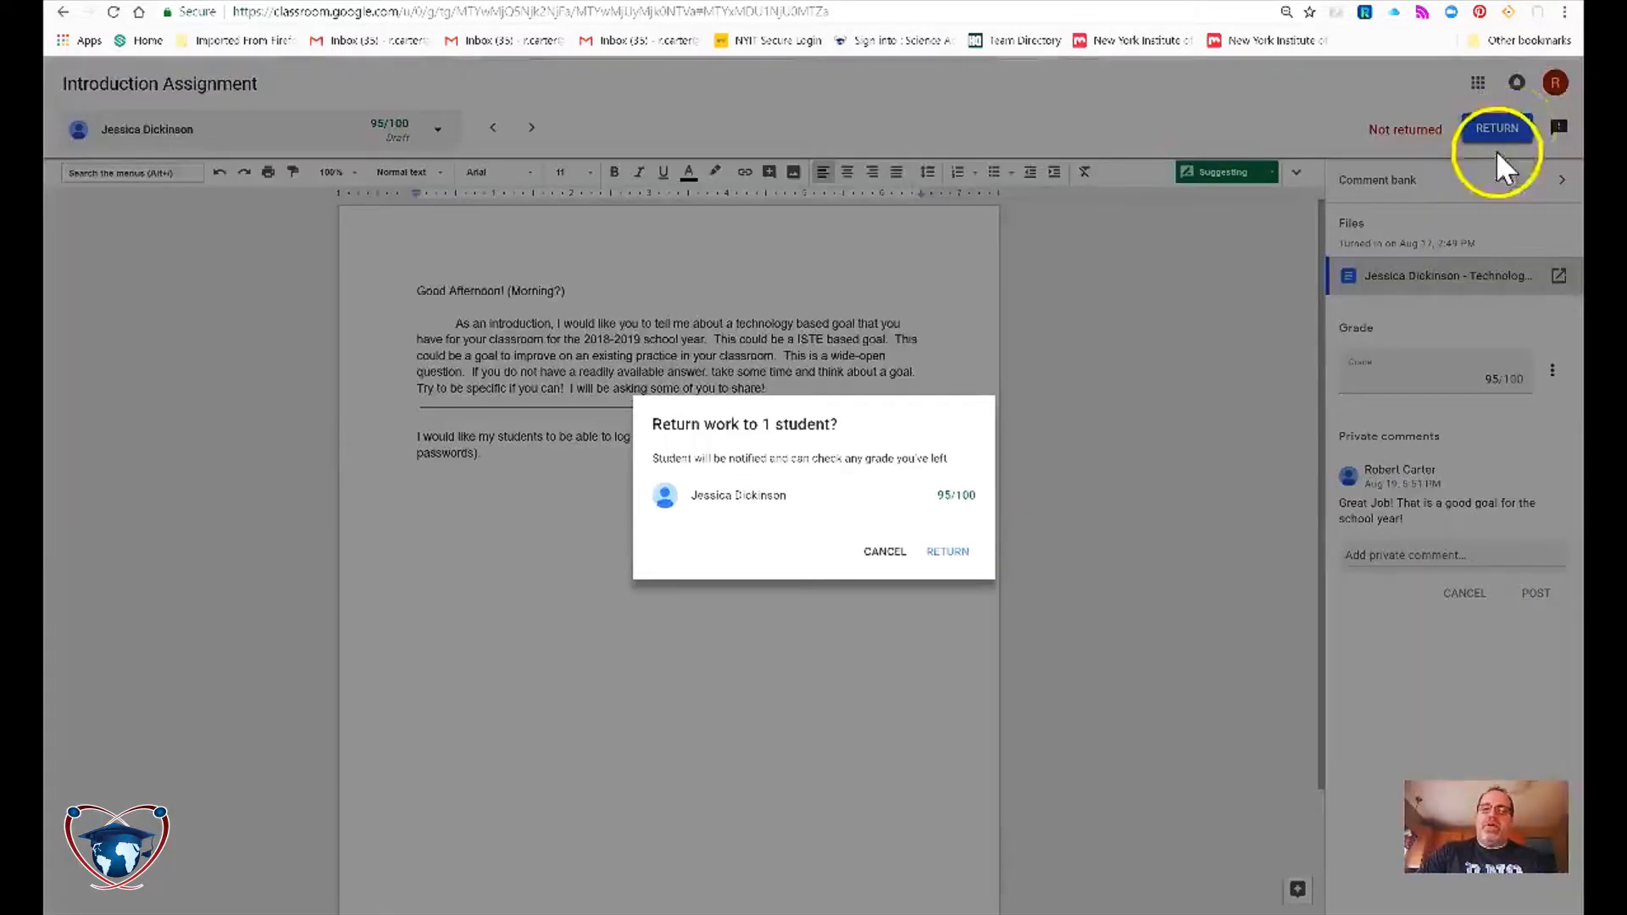
pyautogui.click(942, 552)
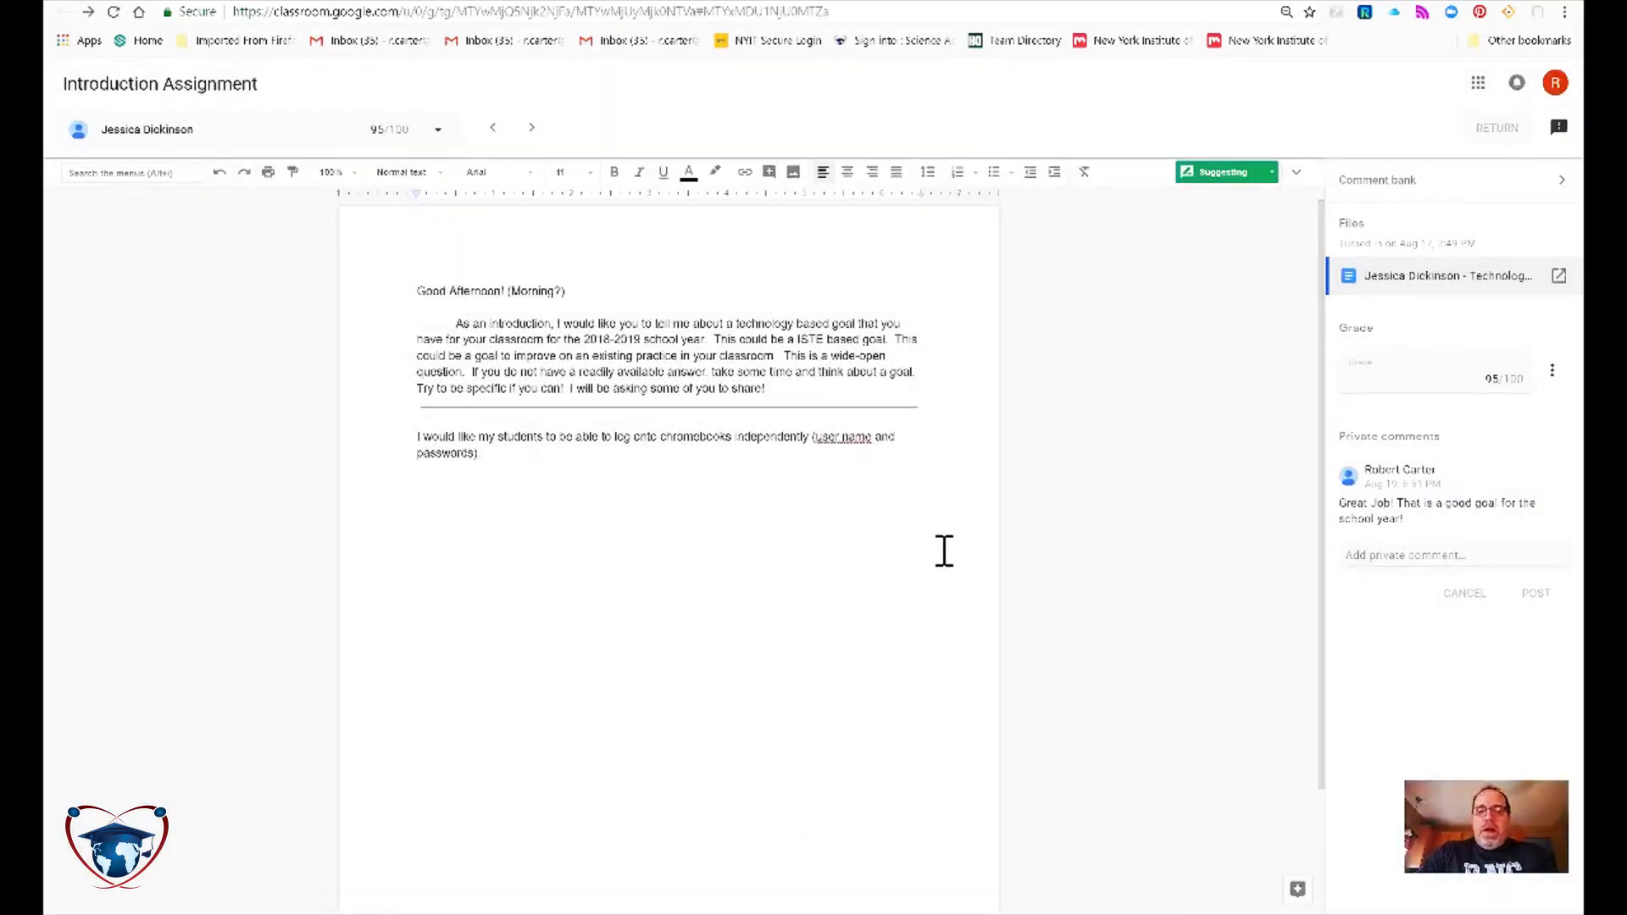
pyautogui.click(933, 534)
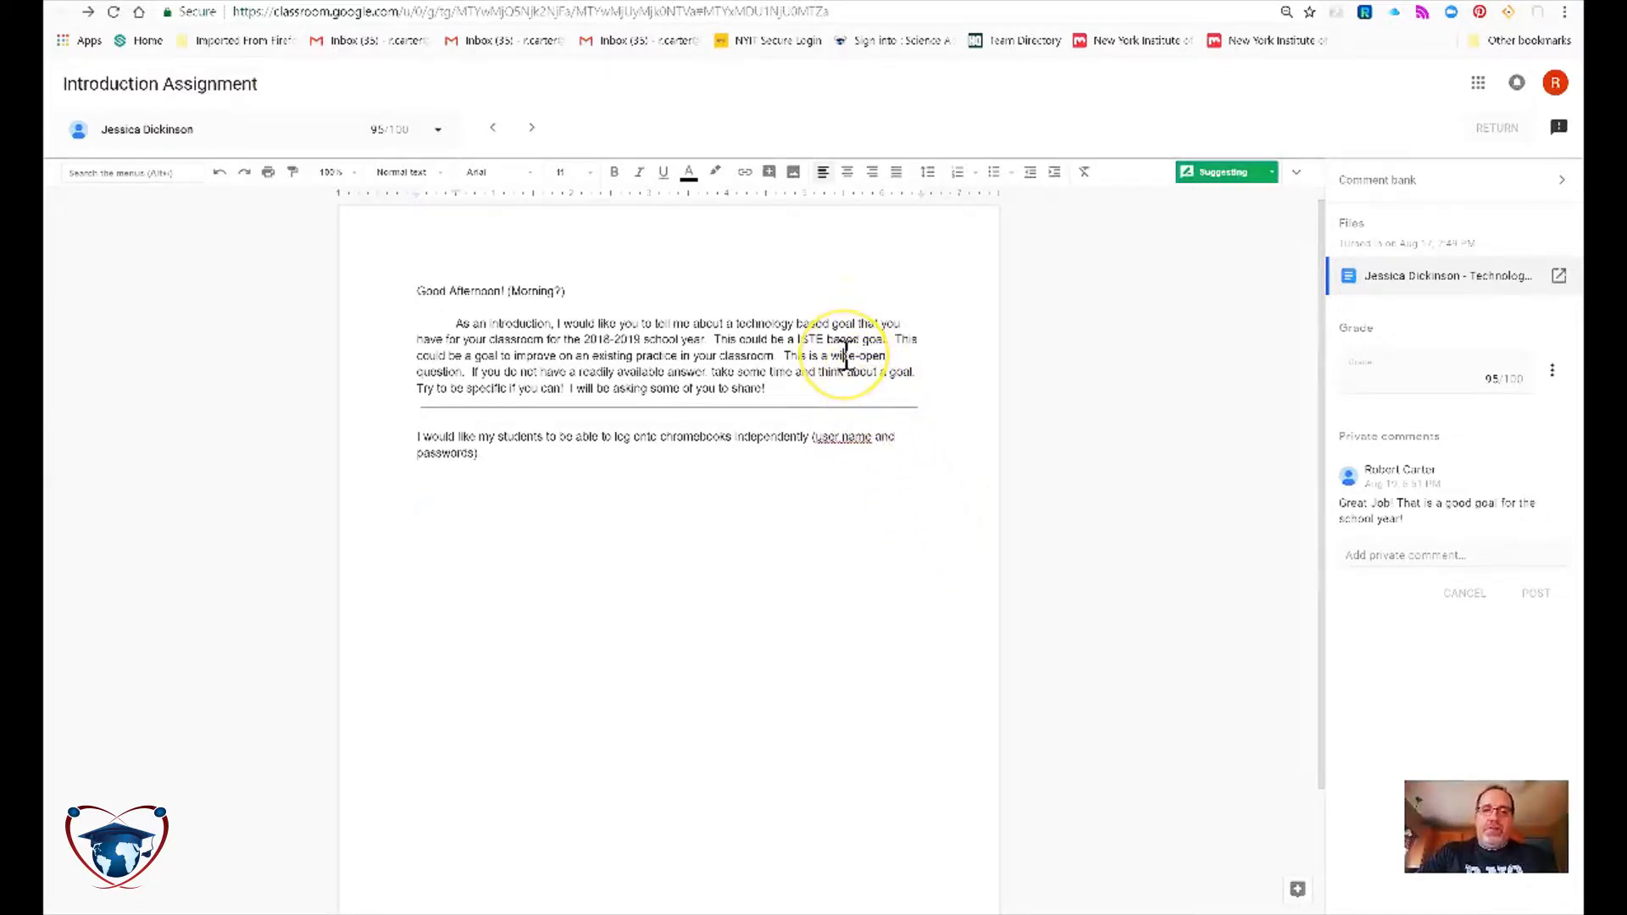
# Start a comment on the word 'wide-open', then discard it and clear the selection.
pyautogui.rightClick(846, 356)
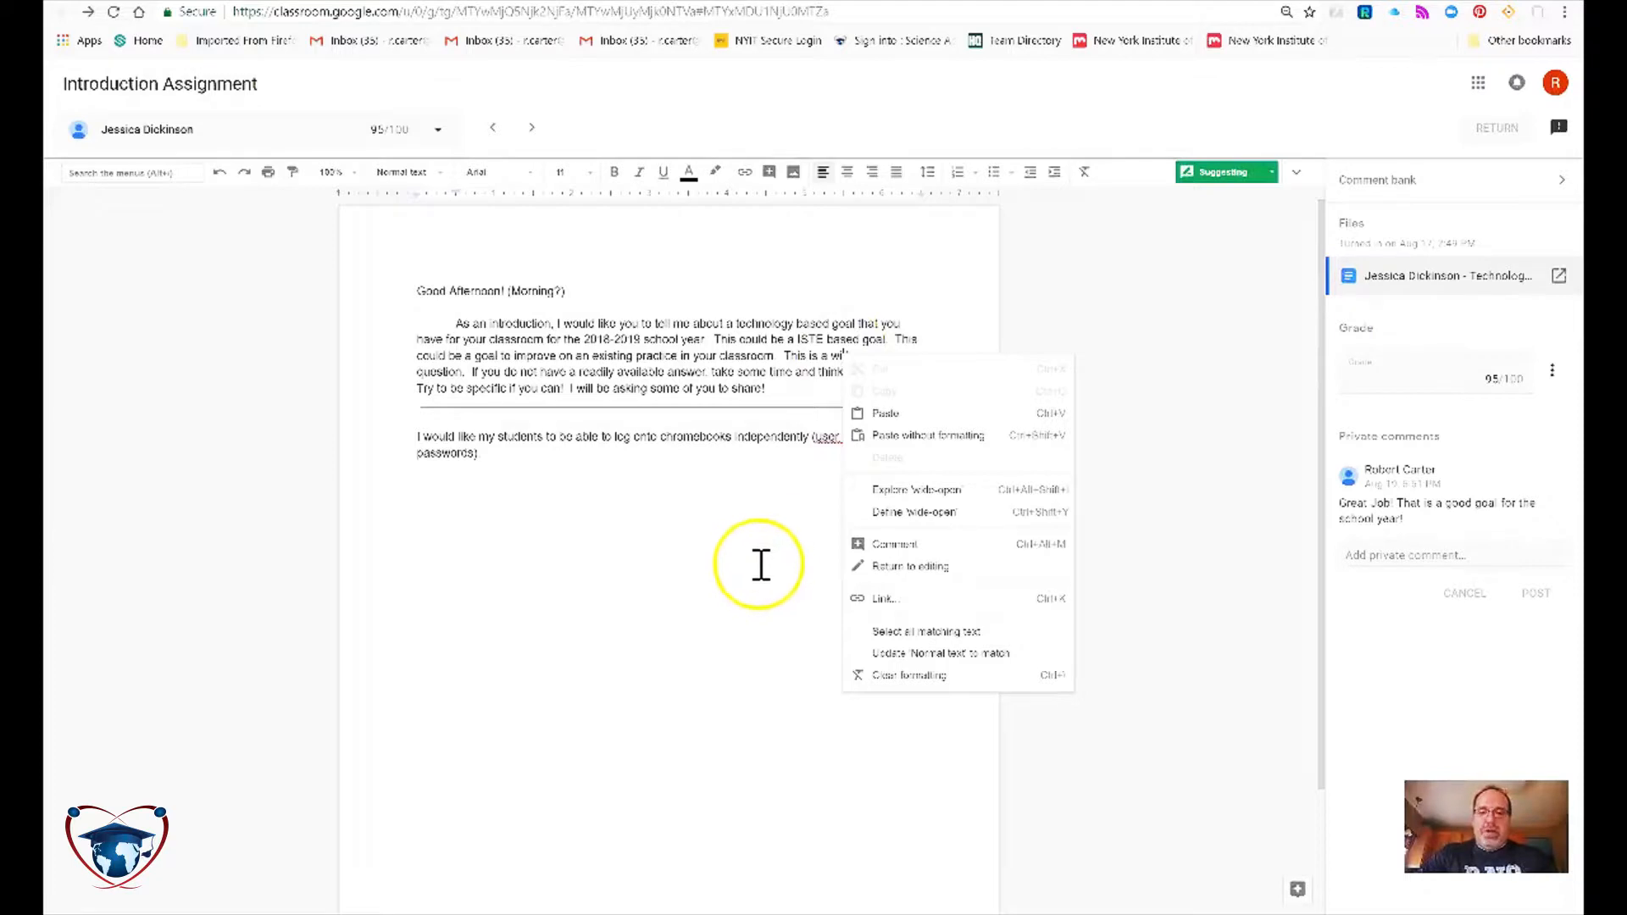
pyautogui.click(881, 545)
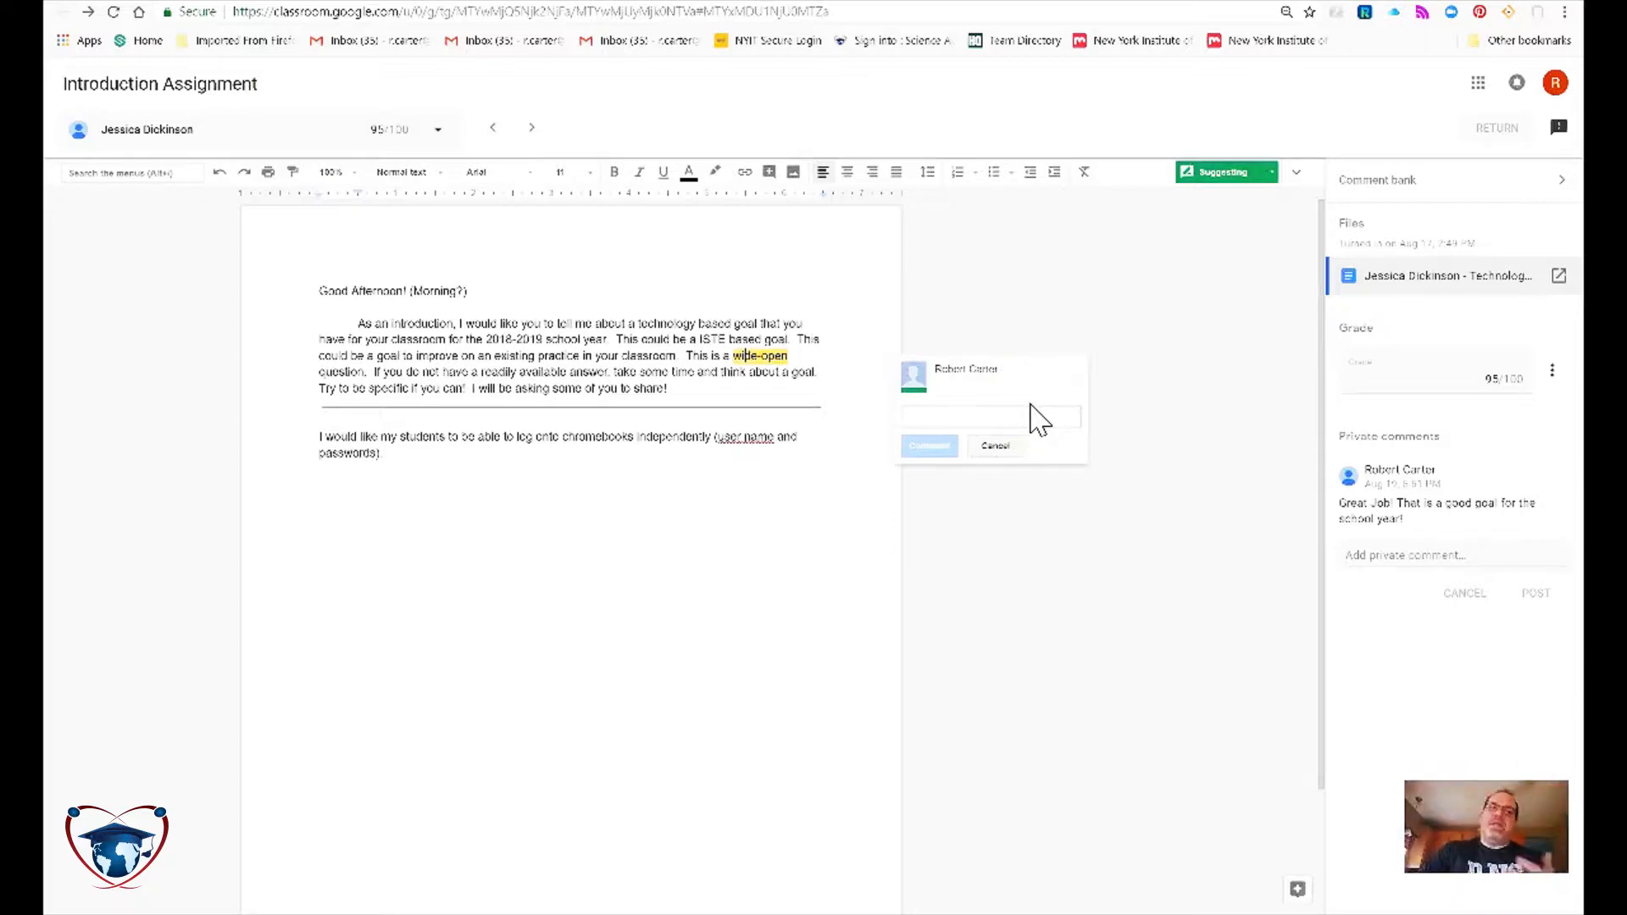
pyautogui.click(996, 446)
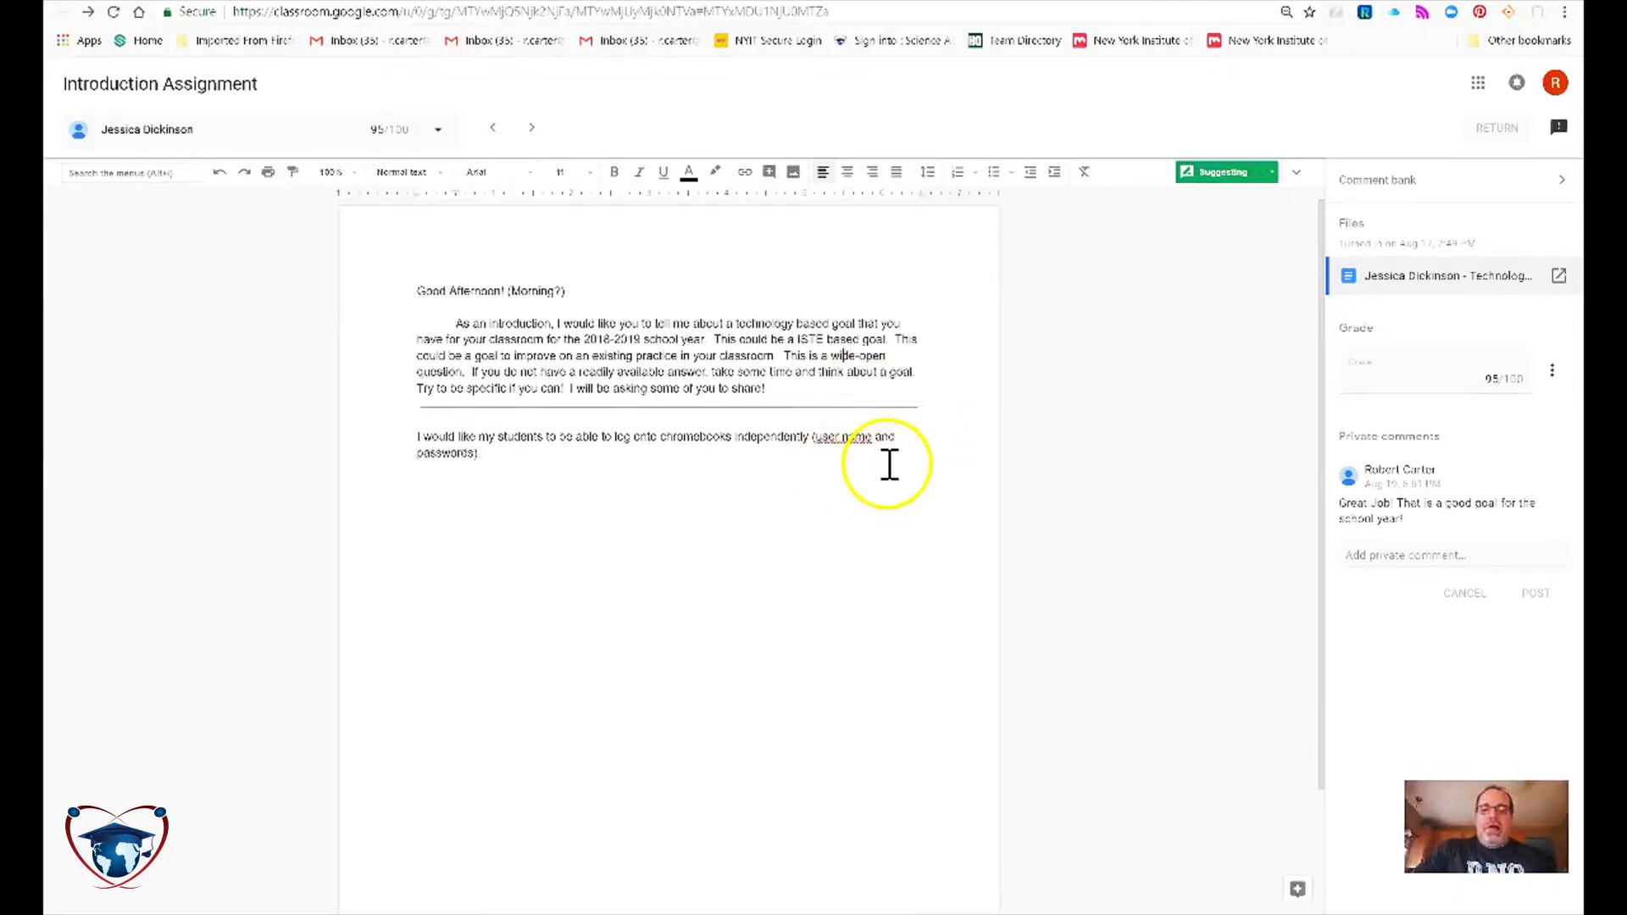
pyautogui.rightClick(889, 471)
pyautogui.click(835, 555)
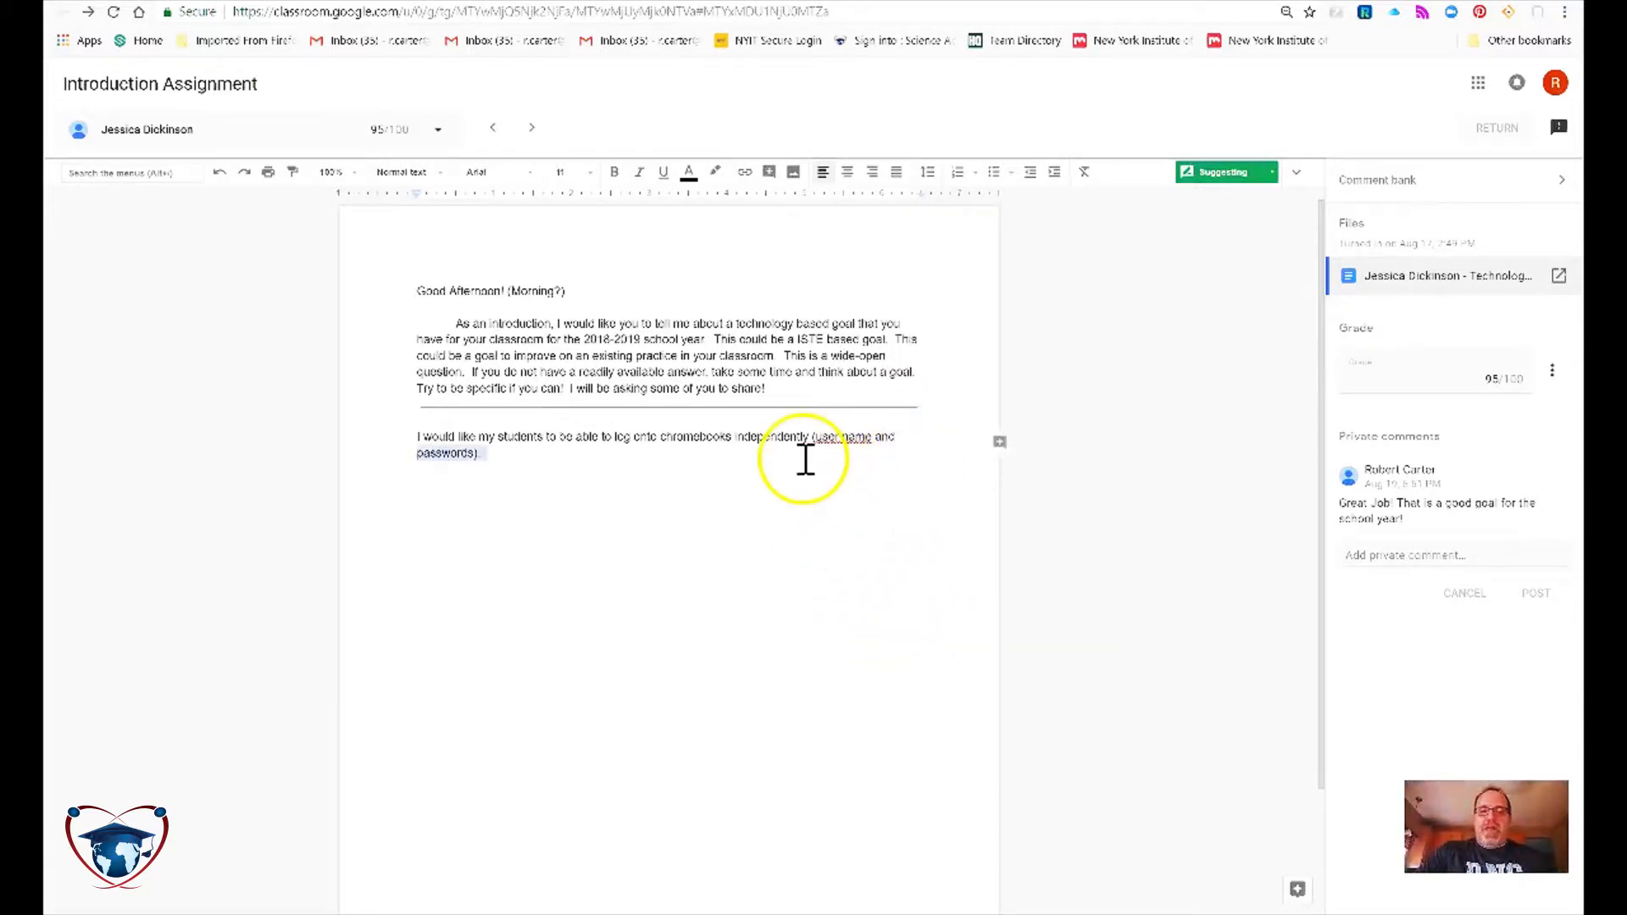
pyautogui.click(888, 423)
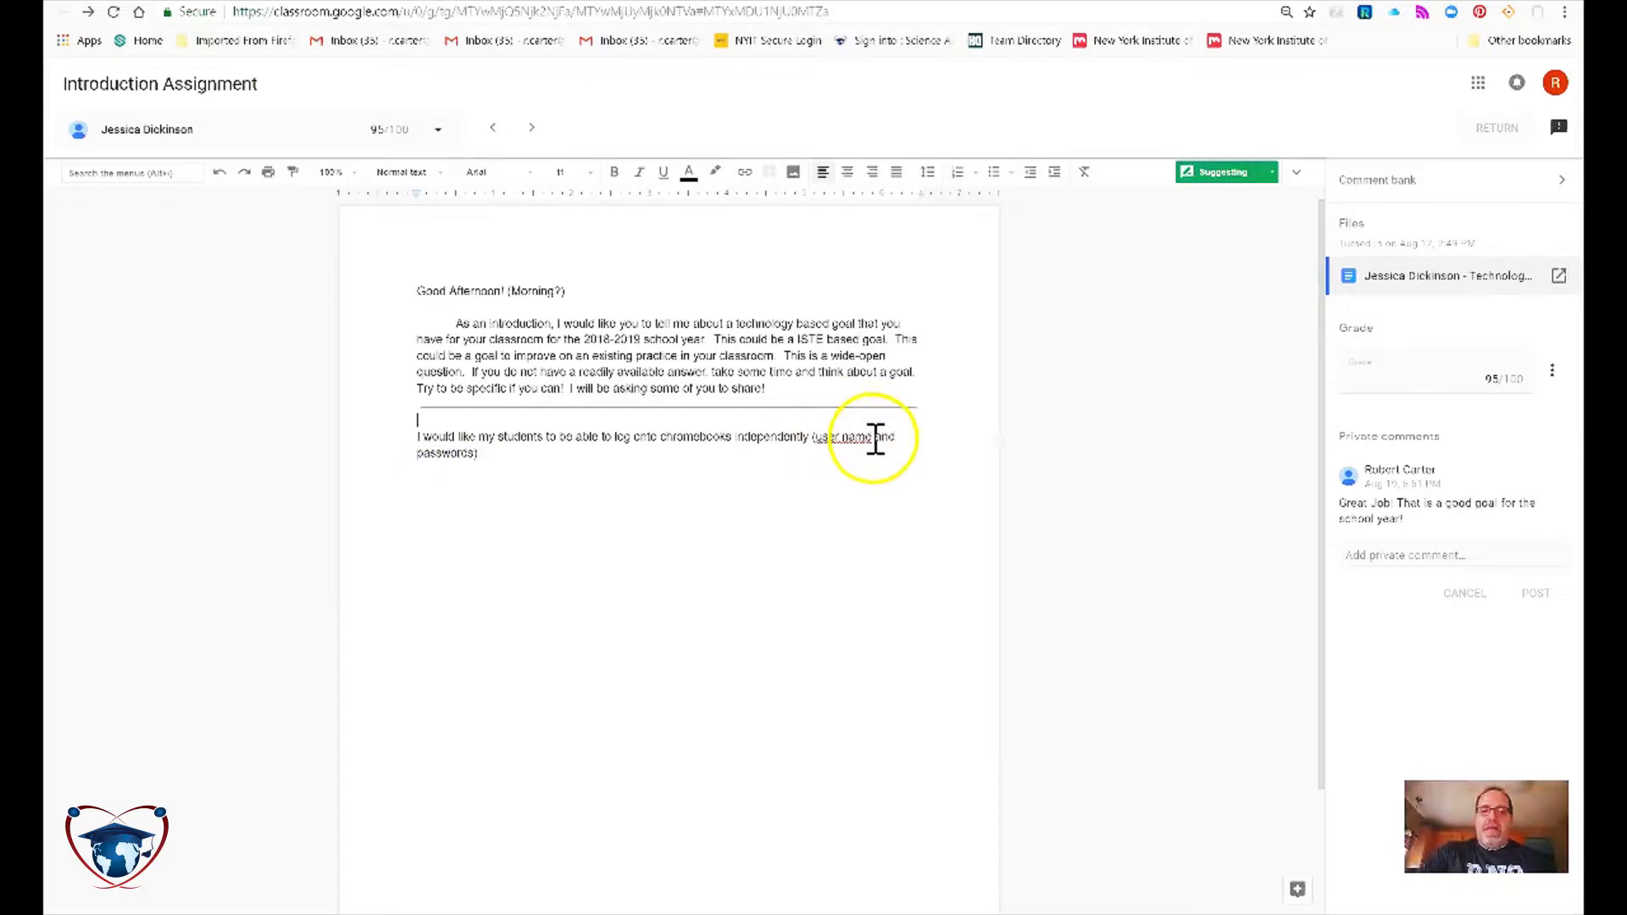
# Comment 'One word.' on the phrase 'user name' in the student's response.
pyautogui.rightClick(832, 439)
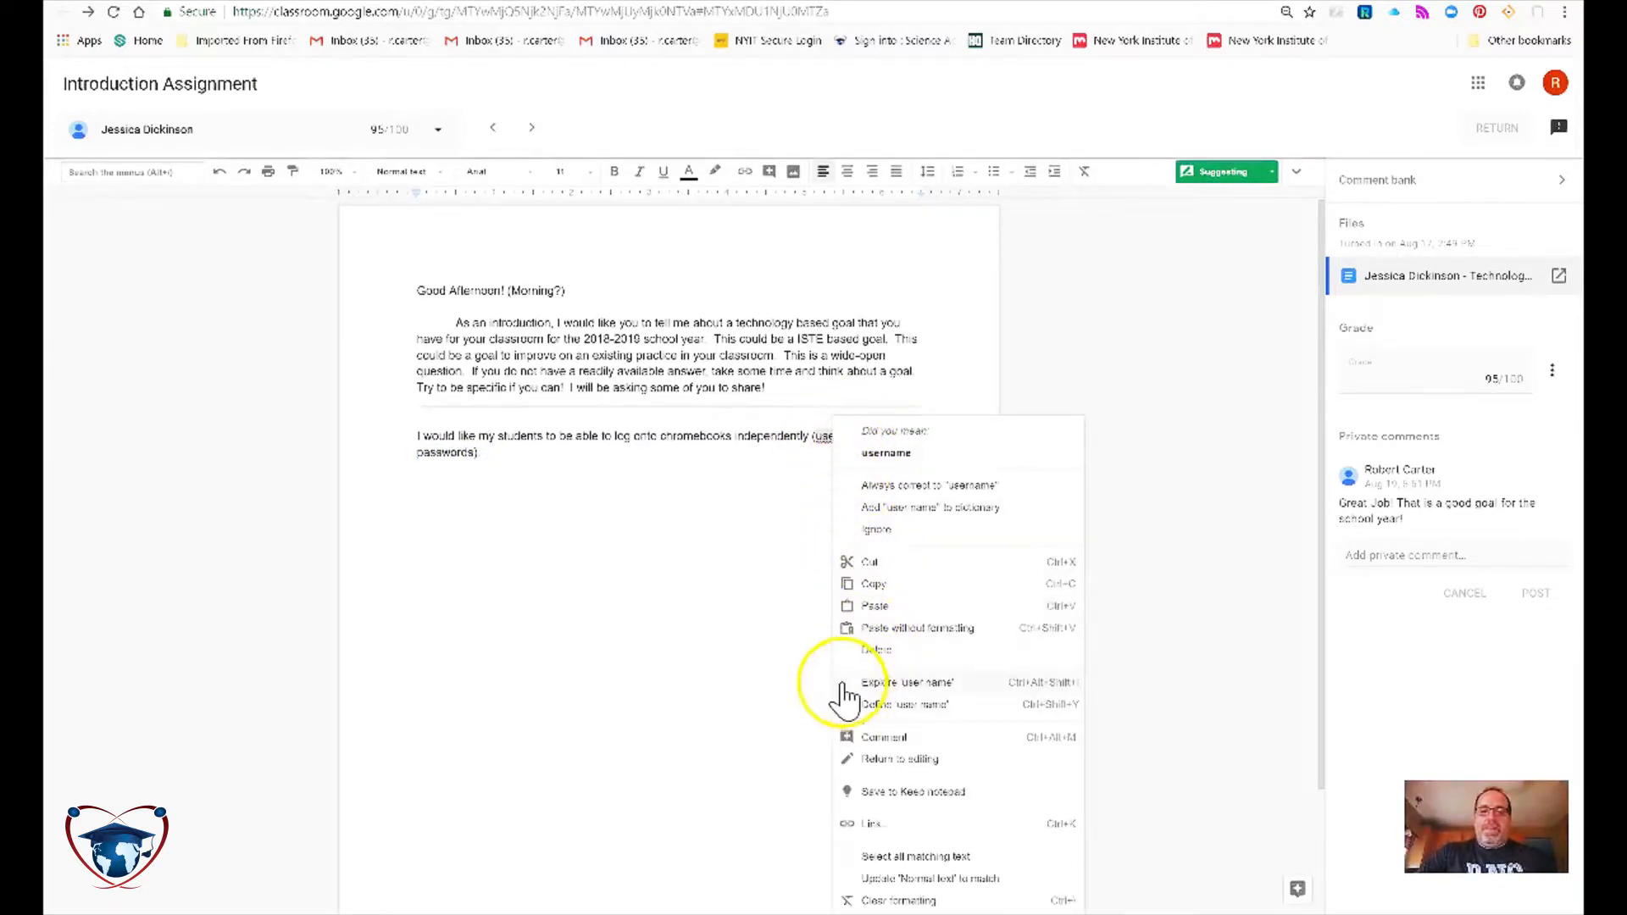
pyautogui.click(882, 737)
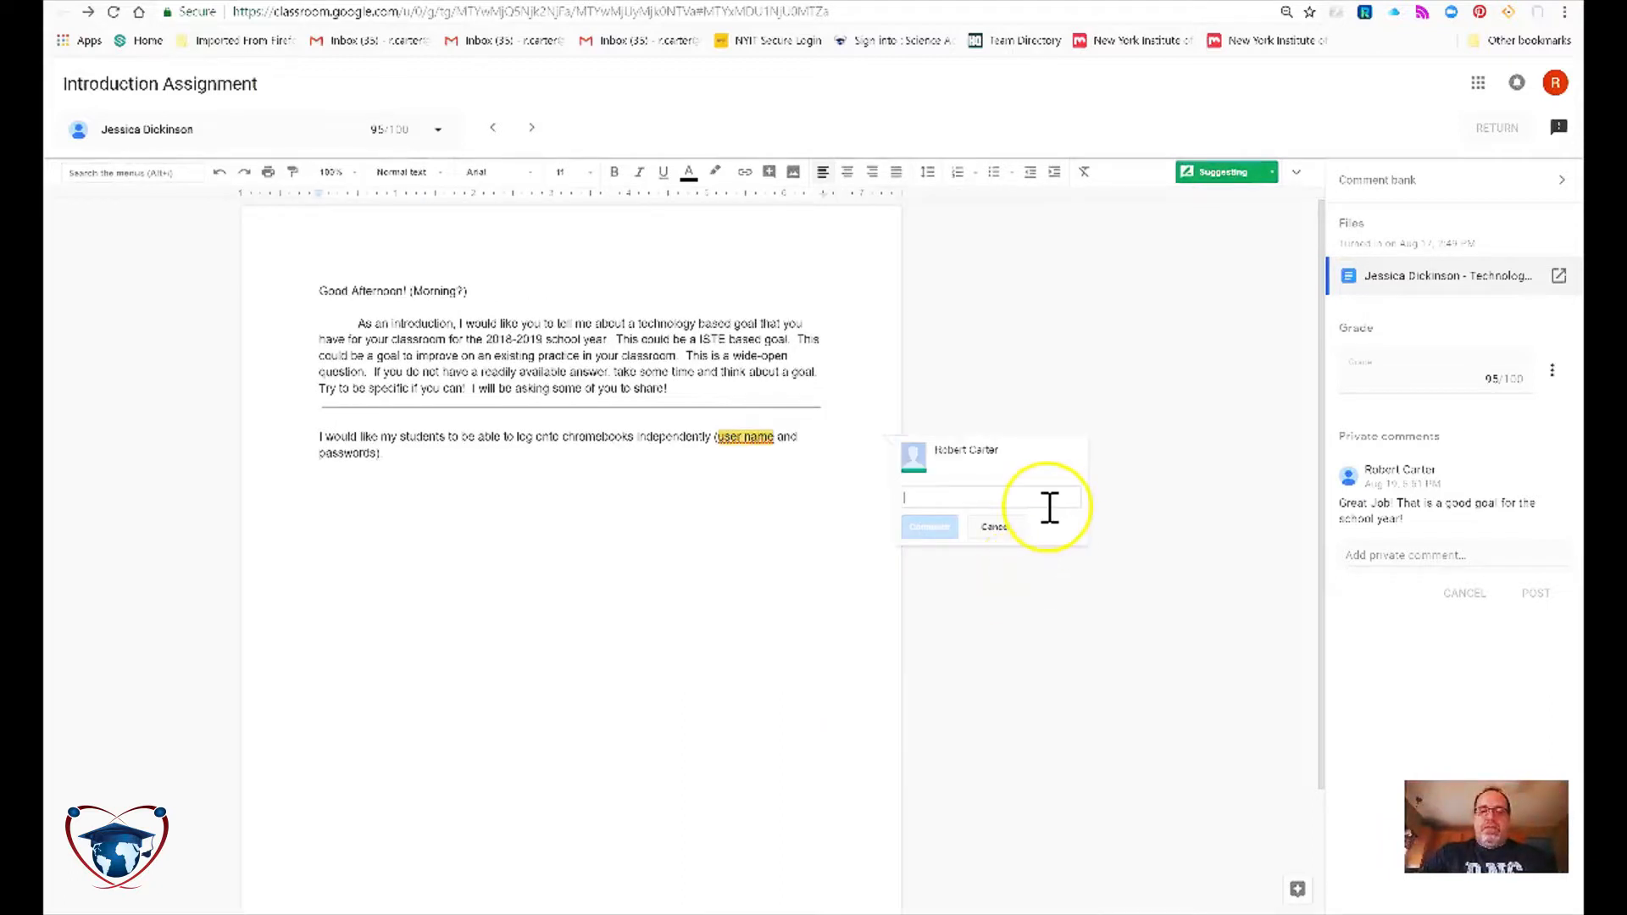
pyautogui.write('One wo')
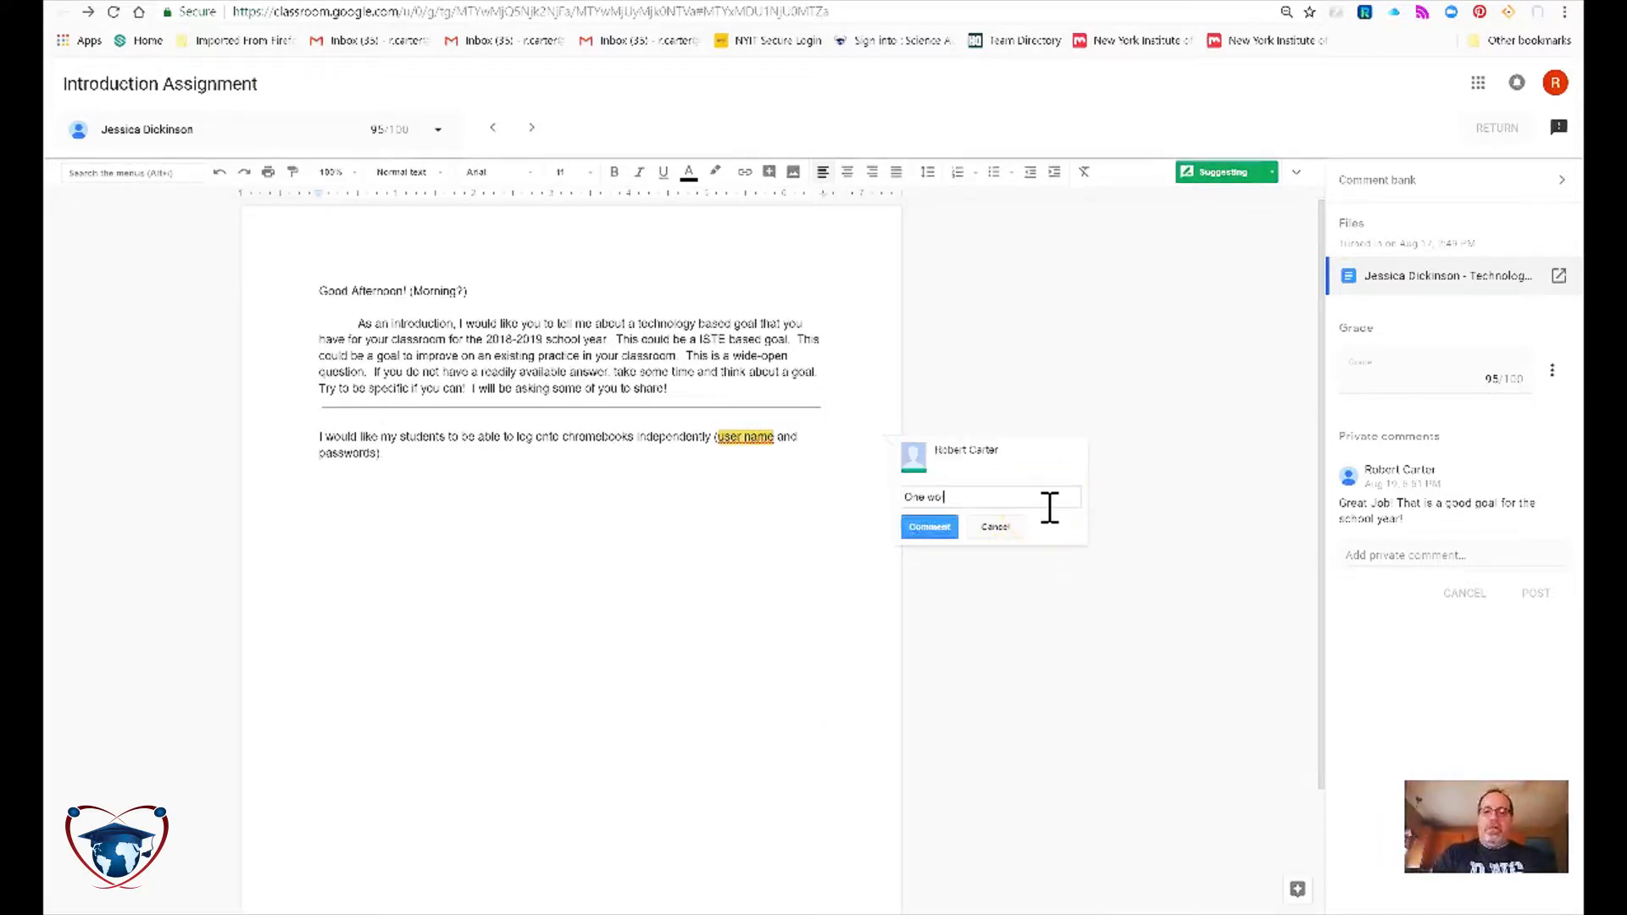
pyautogui.click(930, 529)
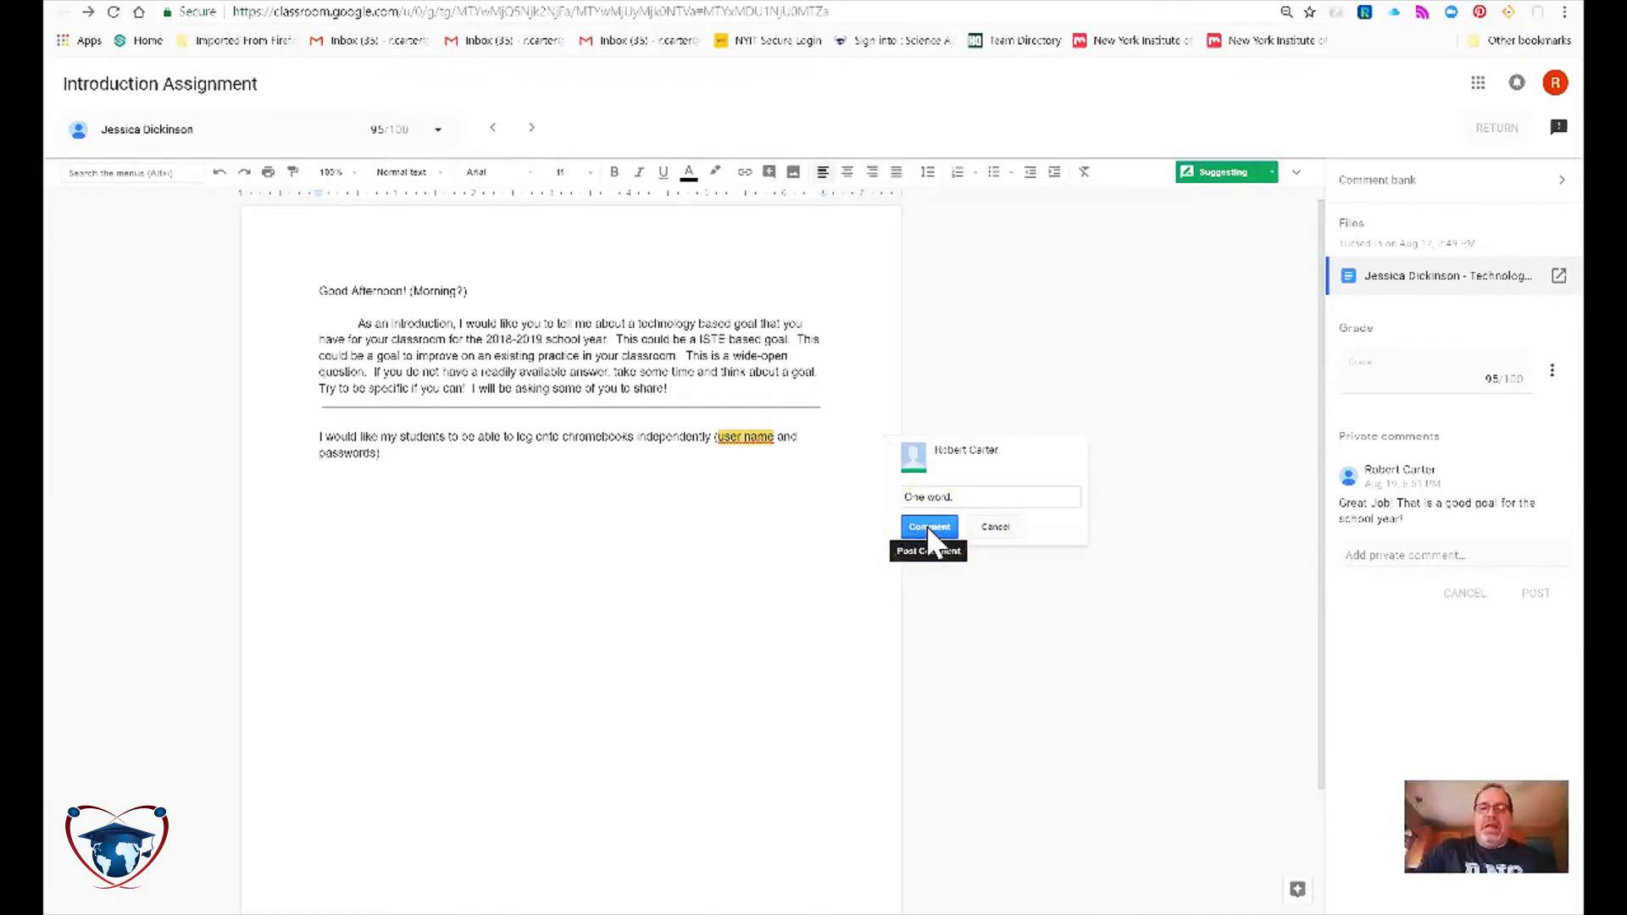
pyautogui.click(930, 529)
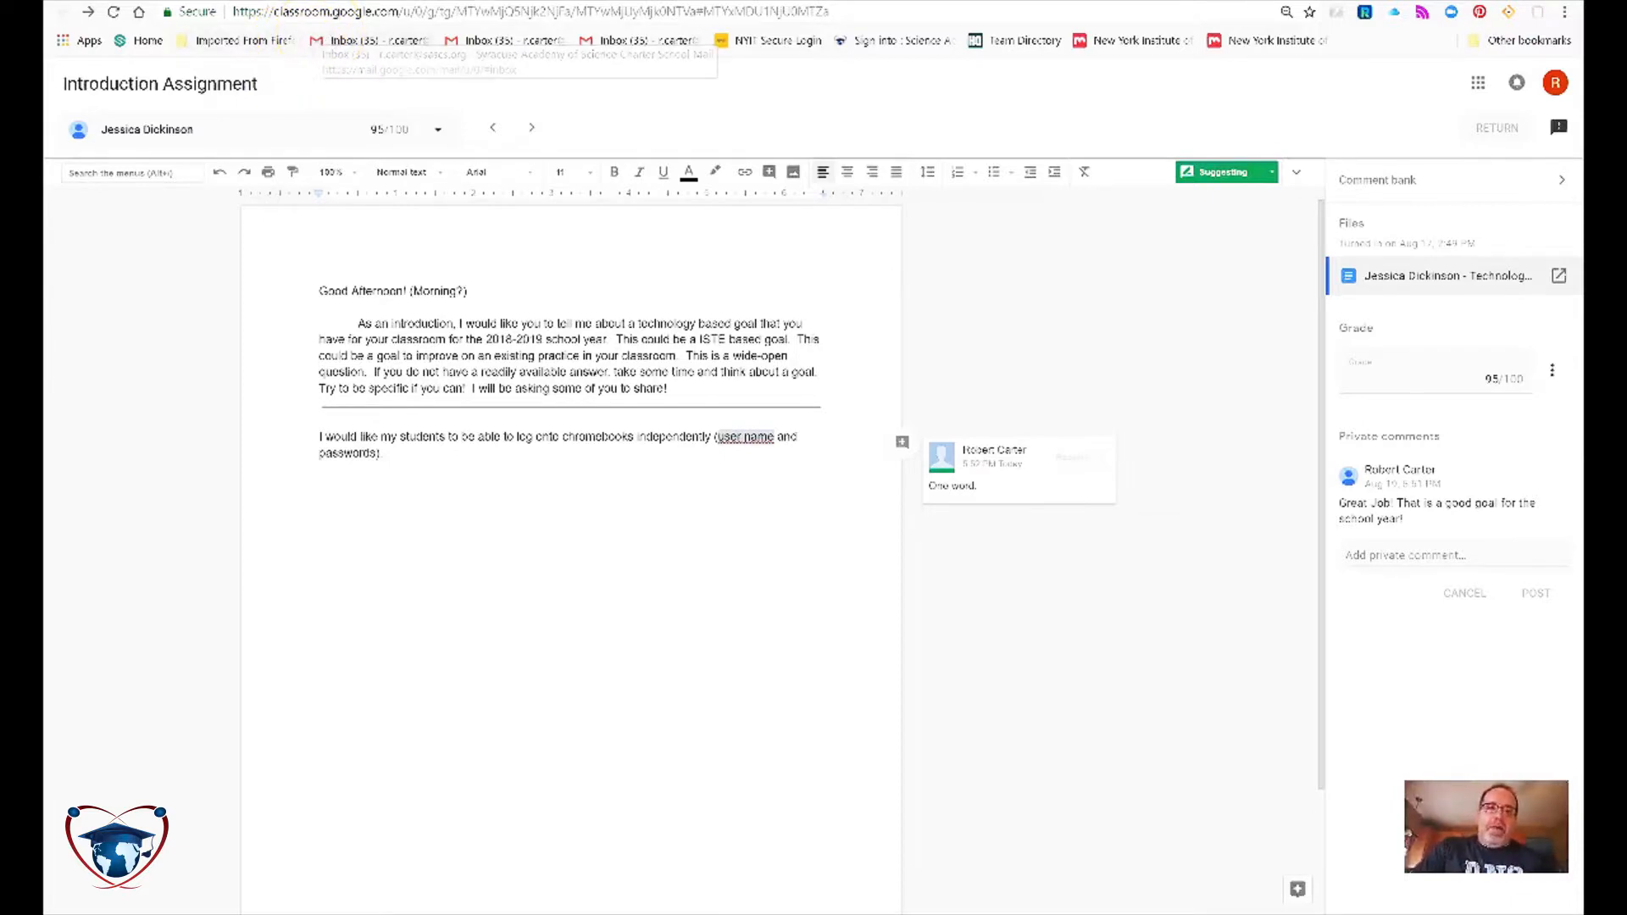
# Close the grading tool and return to the assignment's student work.
pyautogui.hotkey('ctrl', 'w')
pyautogui.scroll(-1, 652, 424)
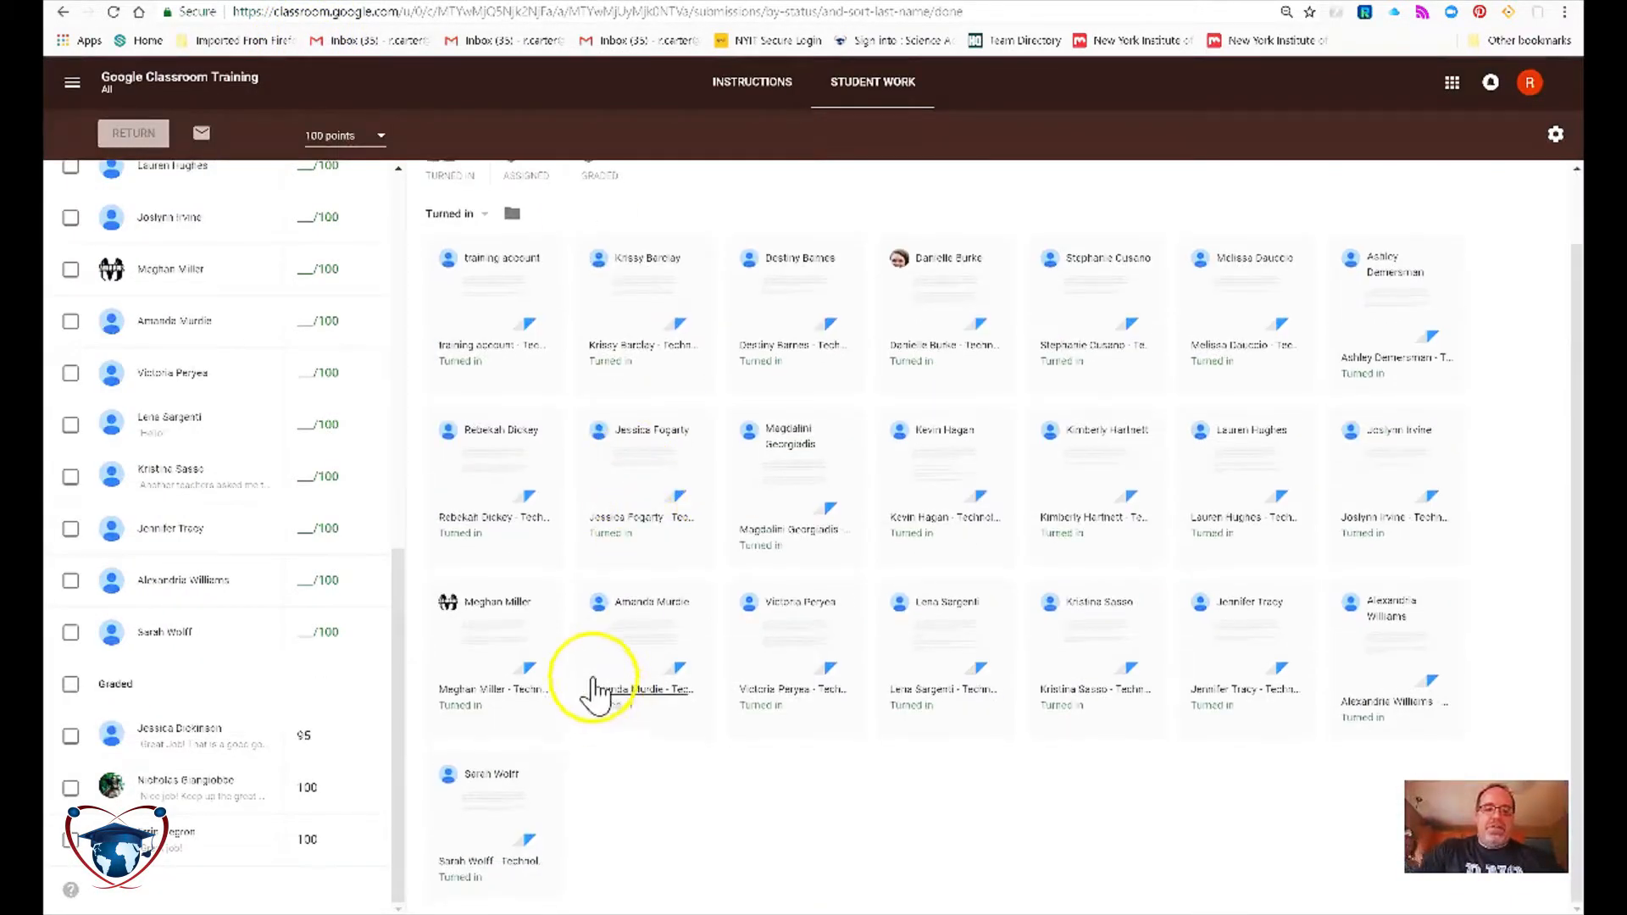
pyautogui.scroll(1, 745, 652)
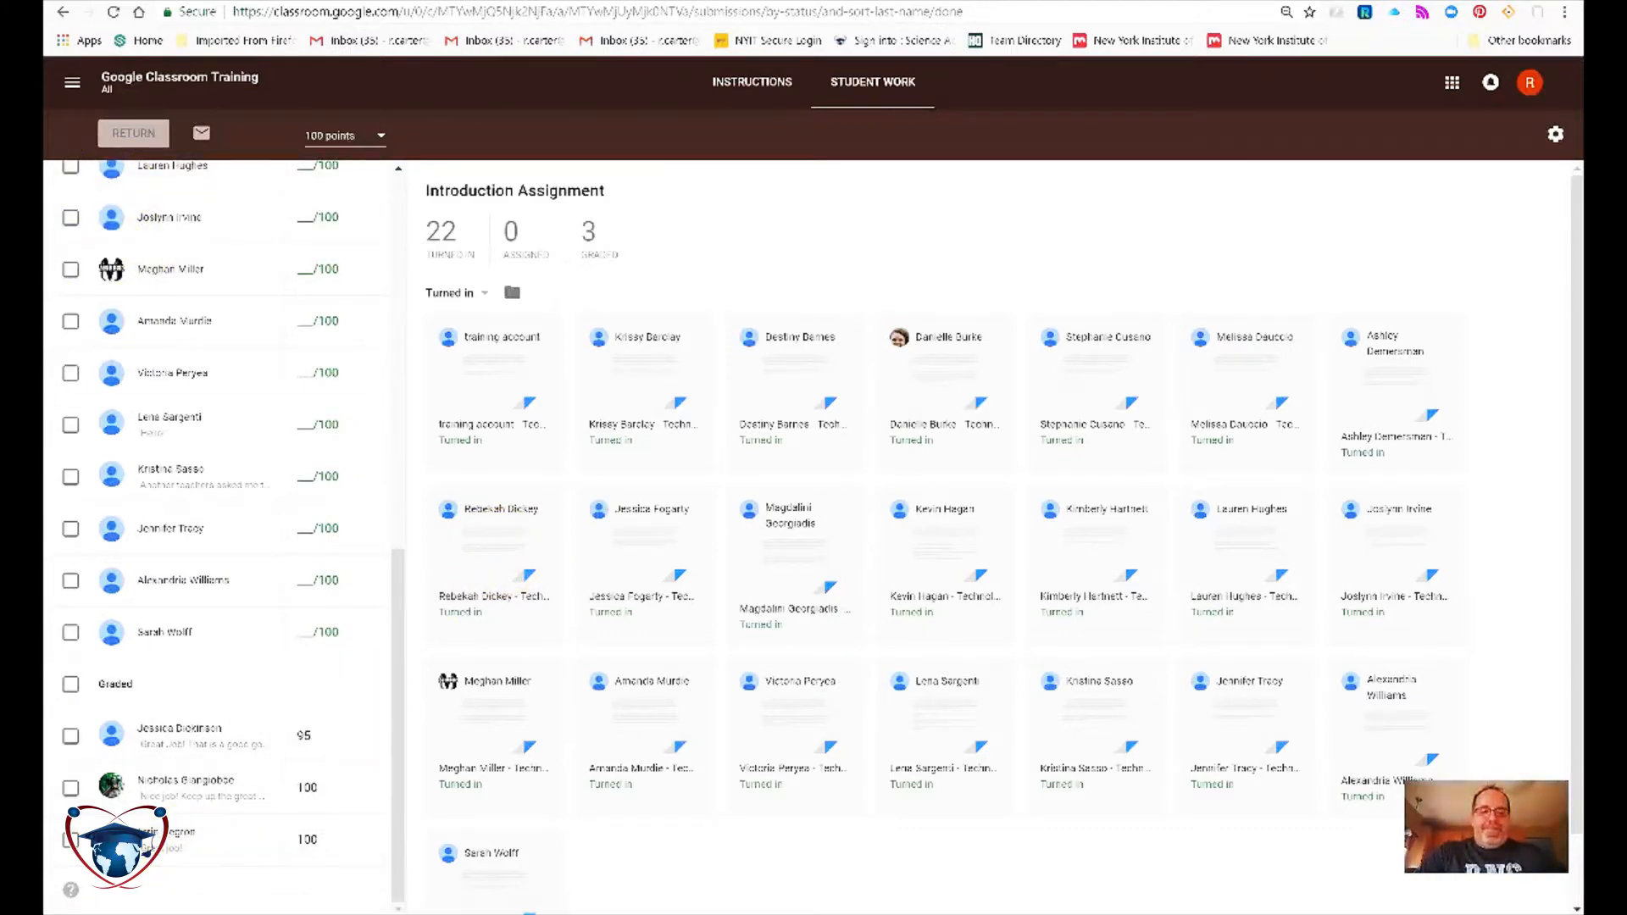
# Draft the class comment 'Great job so far', erase it, and go back to Student Work.
pyautogui.click(735, 91)
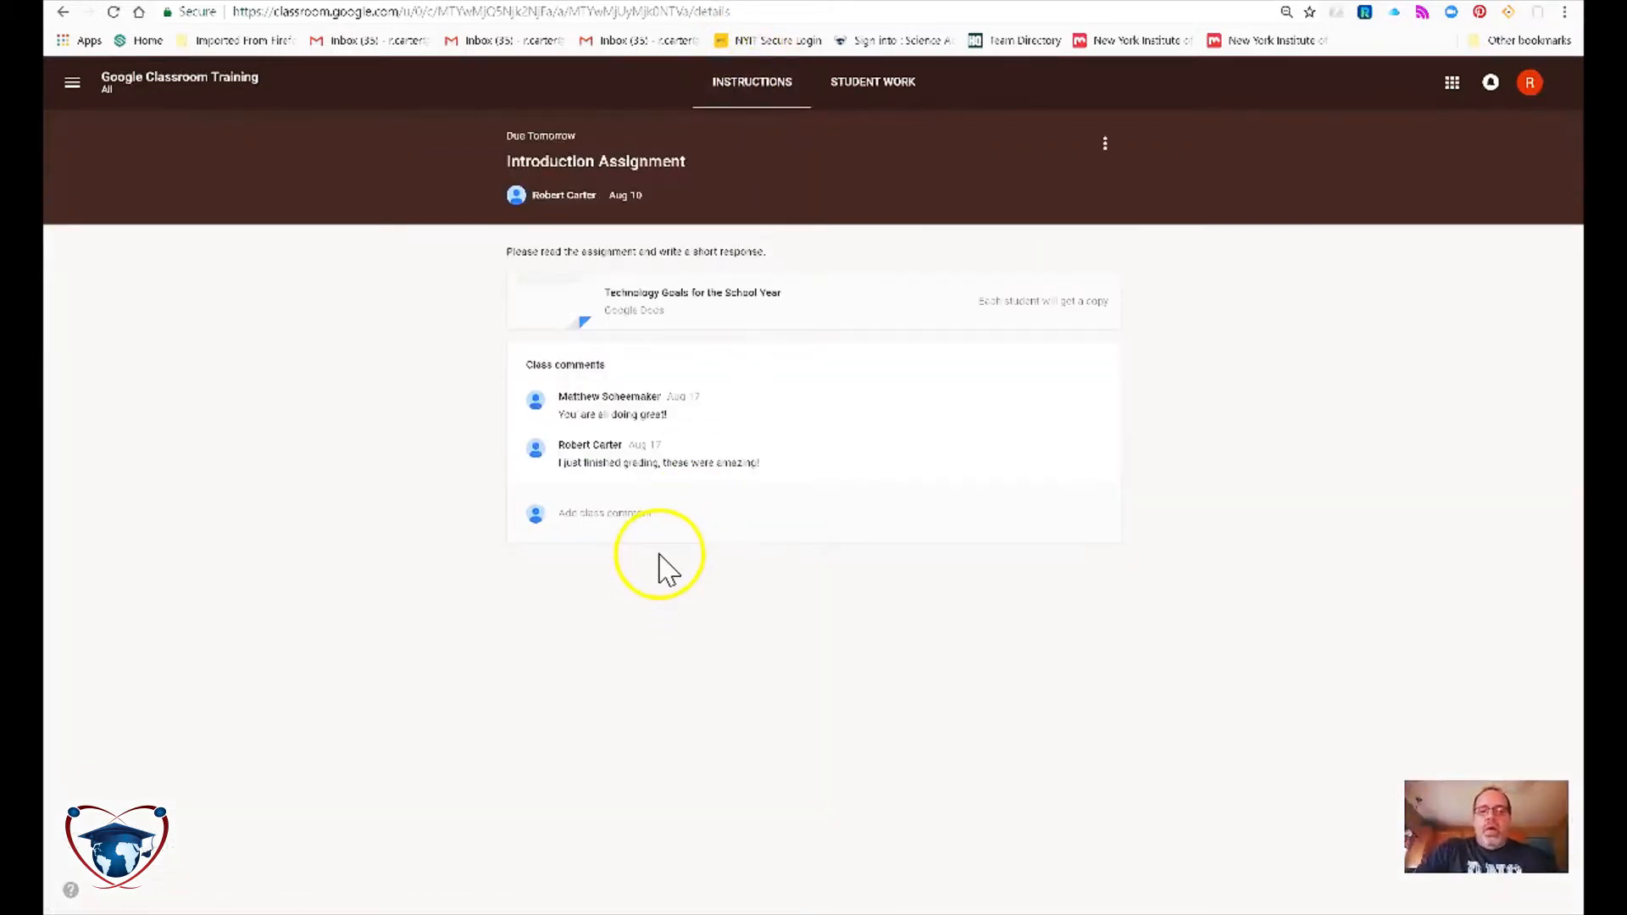
pyautogui.click(659, 516)
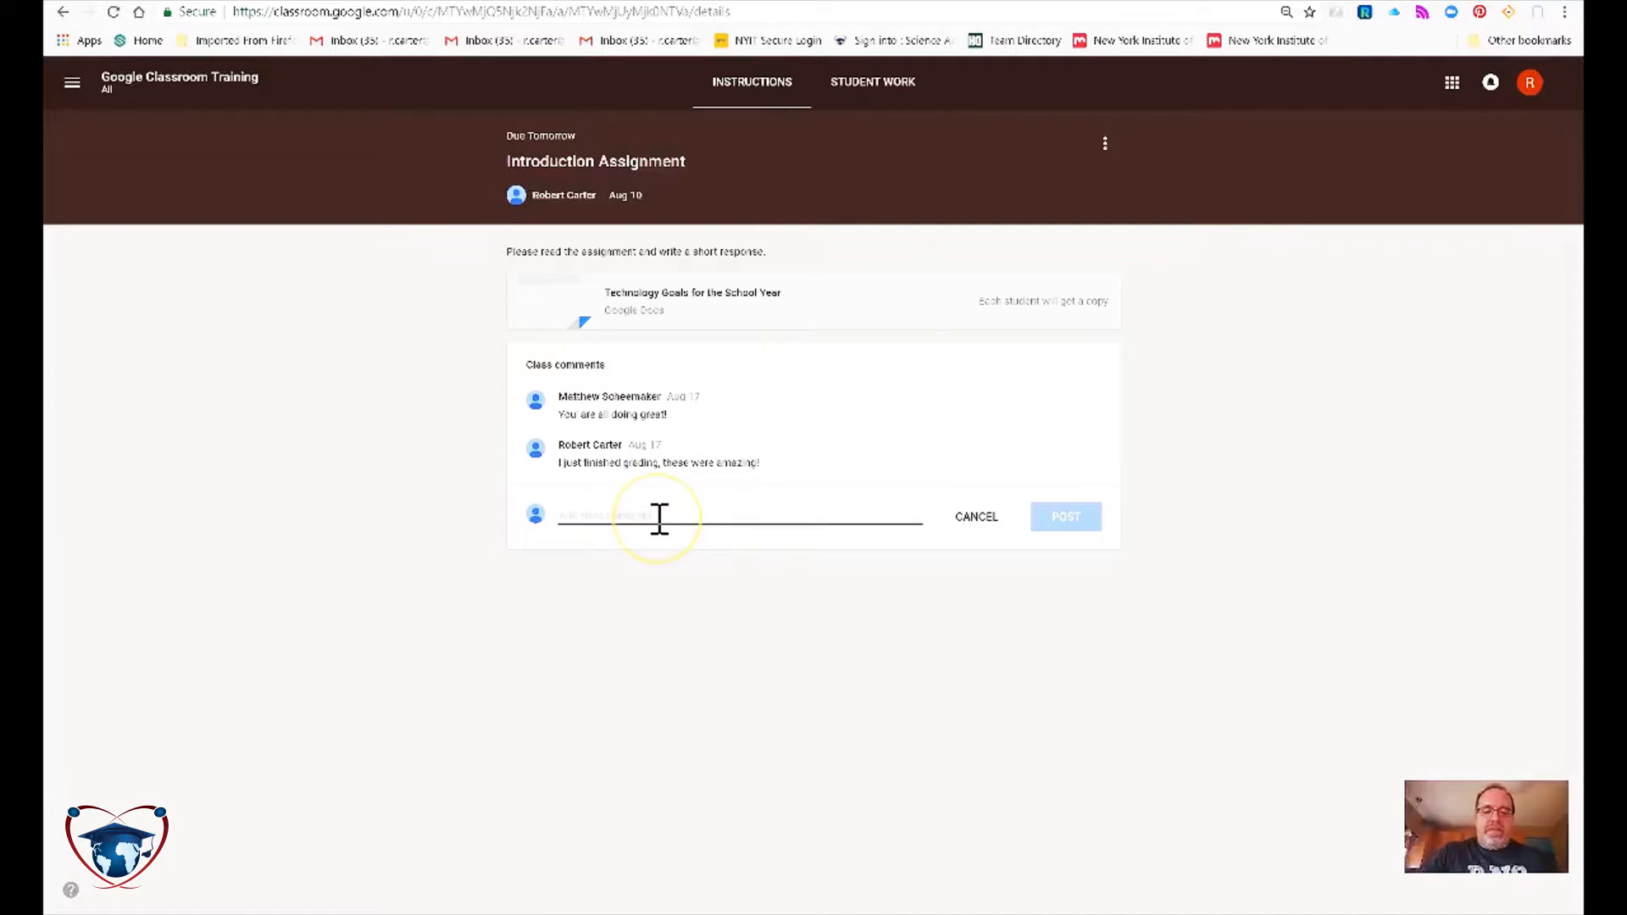
pyautogui.write('Great job so far')
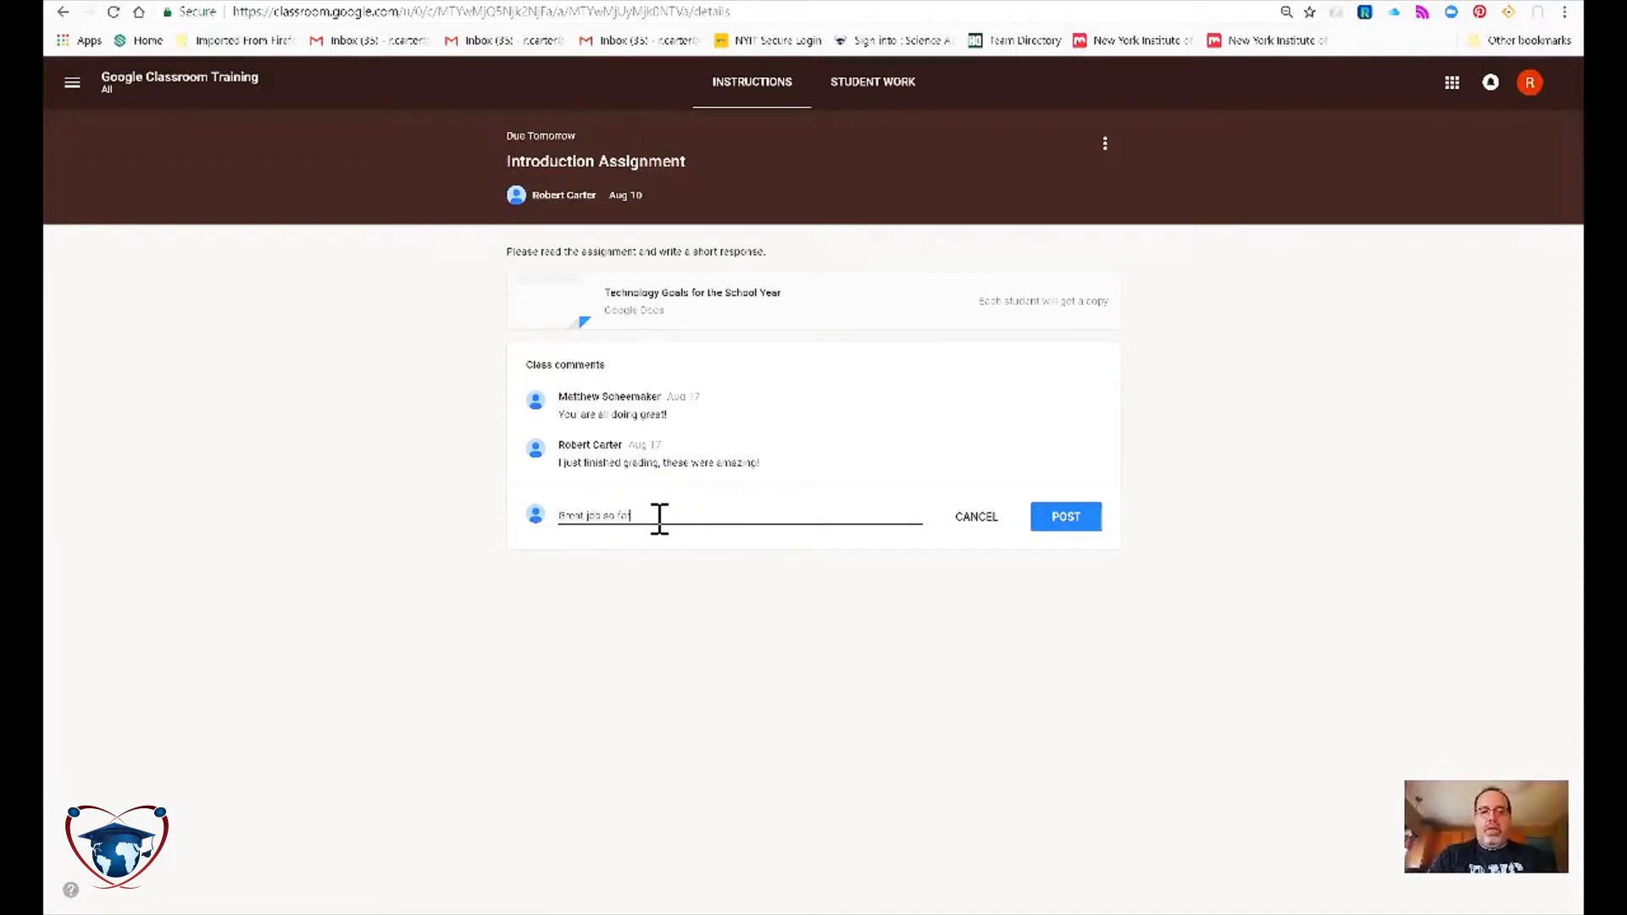
pyautogui.press('BackSpace')
pyautogui.press('BackSpace')
pyautogui.press('BackSpace')
pyautogui.press('BackSpace')
pyautogui.press('BackSpace')
pyautogui.press('BackSpace')
pyautogui.press('BackSpace')
pyautogui.press('BackSpace')
pyautogui.press('BackSpace')
pyautogui.press('BackSpace')
pyautogui.press('BackSpace')
pyautogui.press('BackSpace')
pyautogui.press('BackSpace')
pyautogui.press('BackSpace')
pyautogui.press('BackSpace')
pyautogui.press('BackSpace')
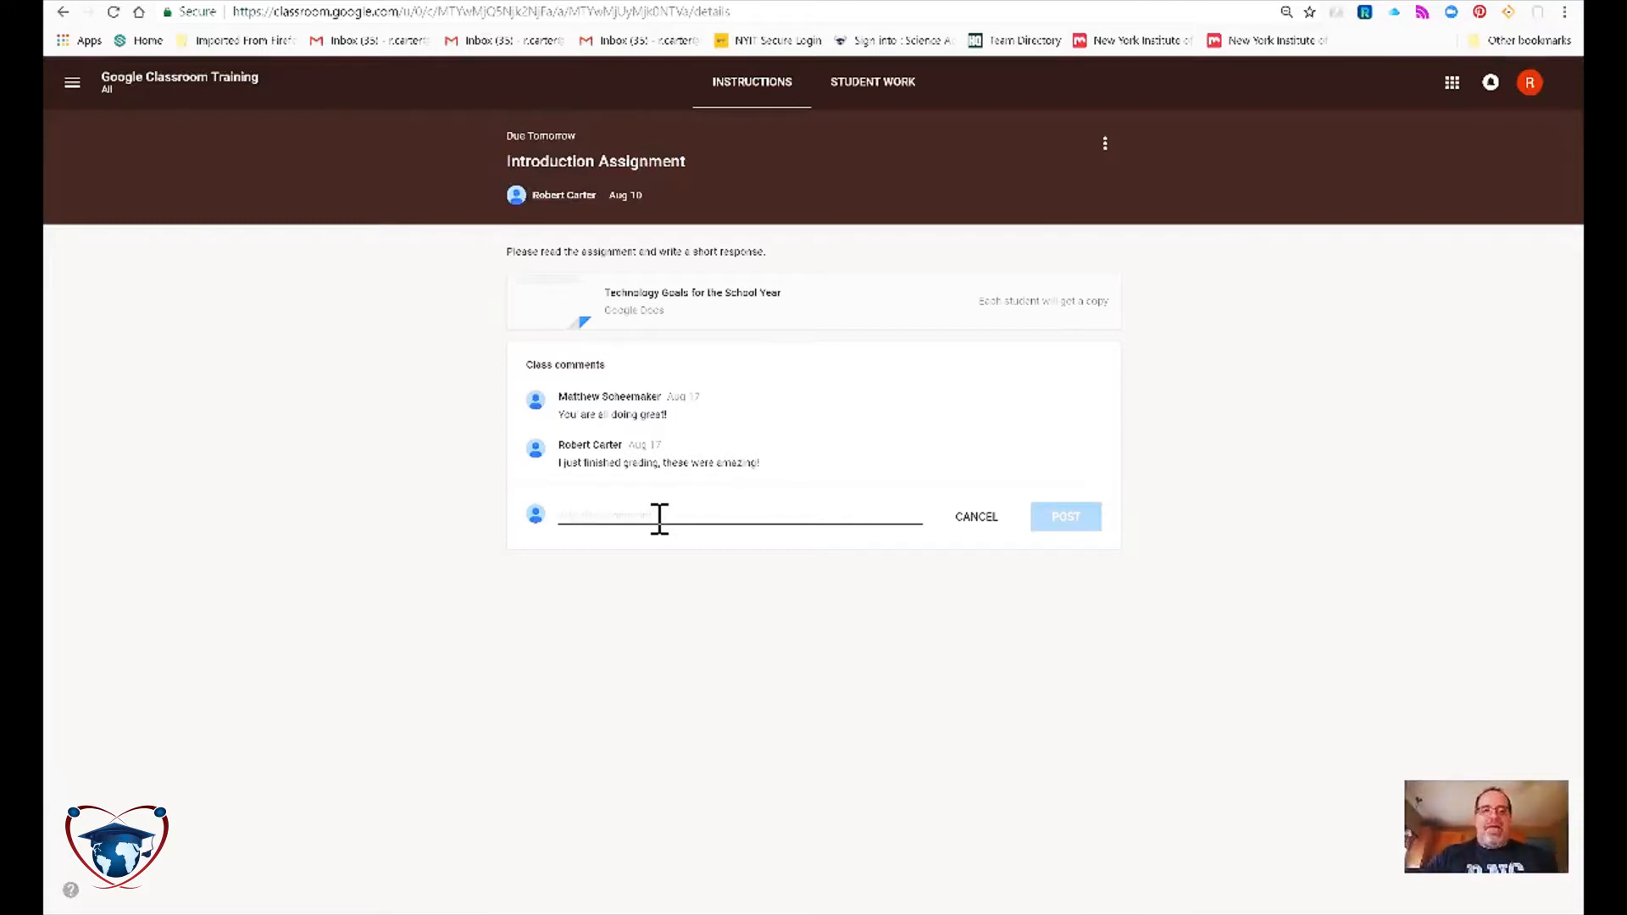
pyautogui.click(835, 95)
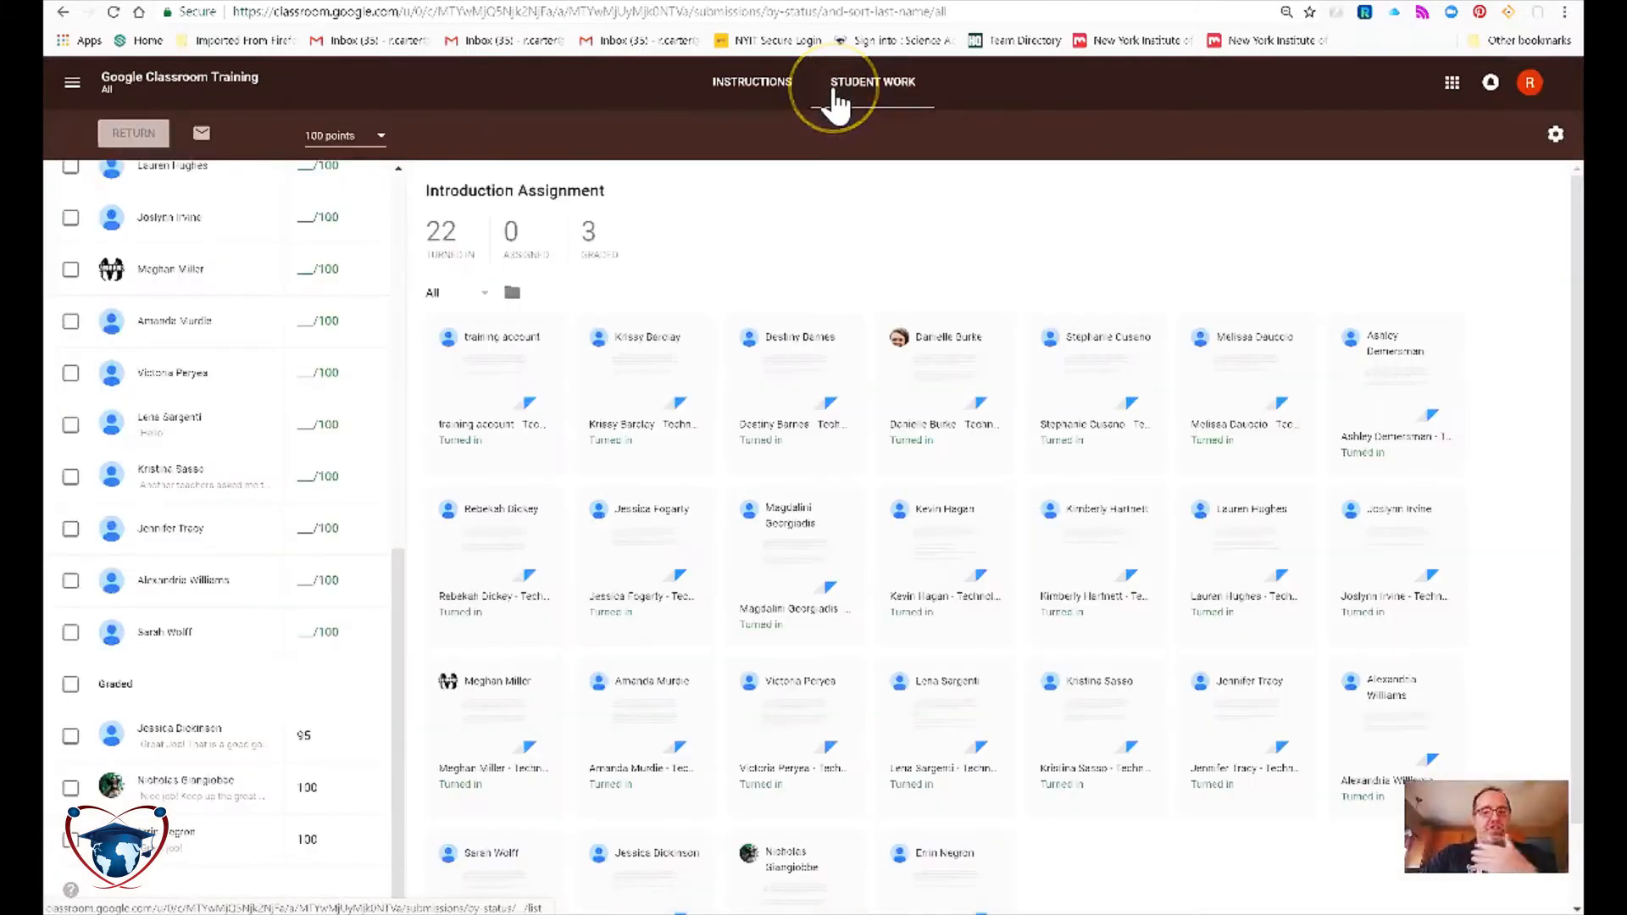
# Post the class comment 'Be careful with spelling, it is important that we run spell checks!'.
pyautogui.click(752, 95)
pyautogui.click(698, 514)
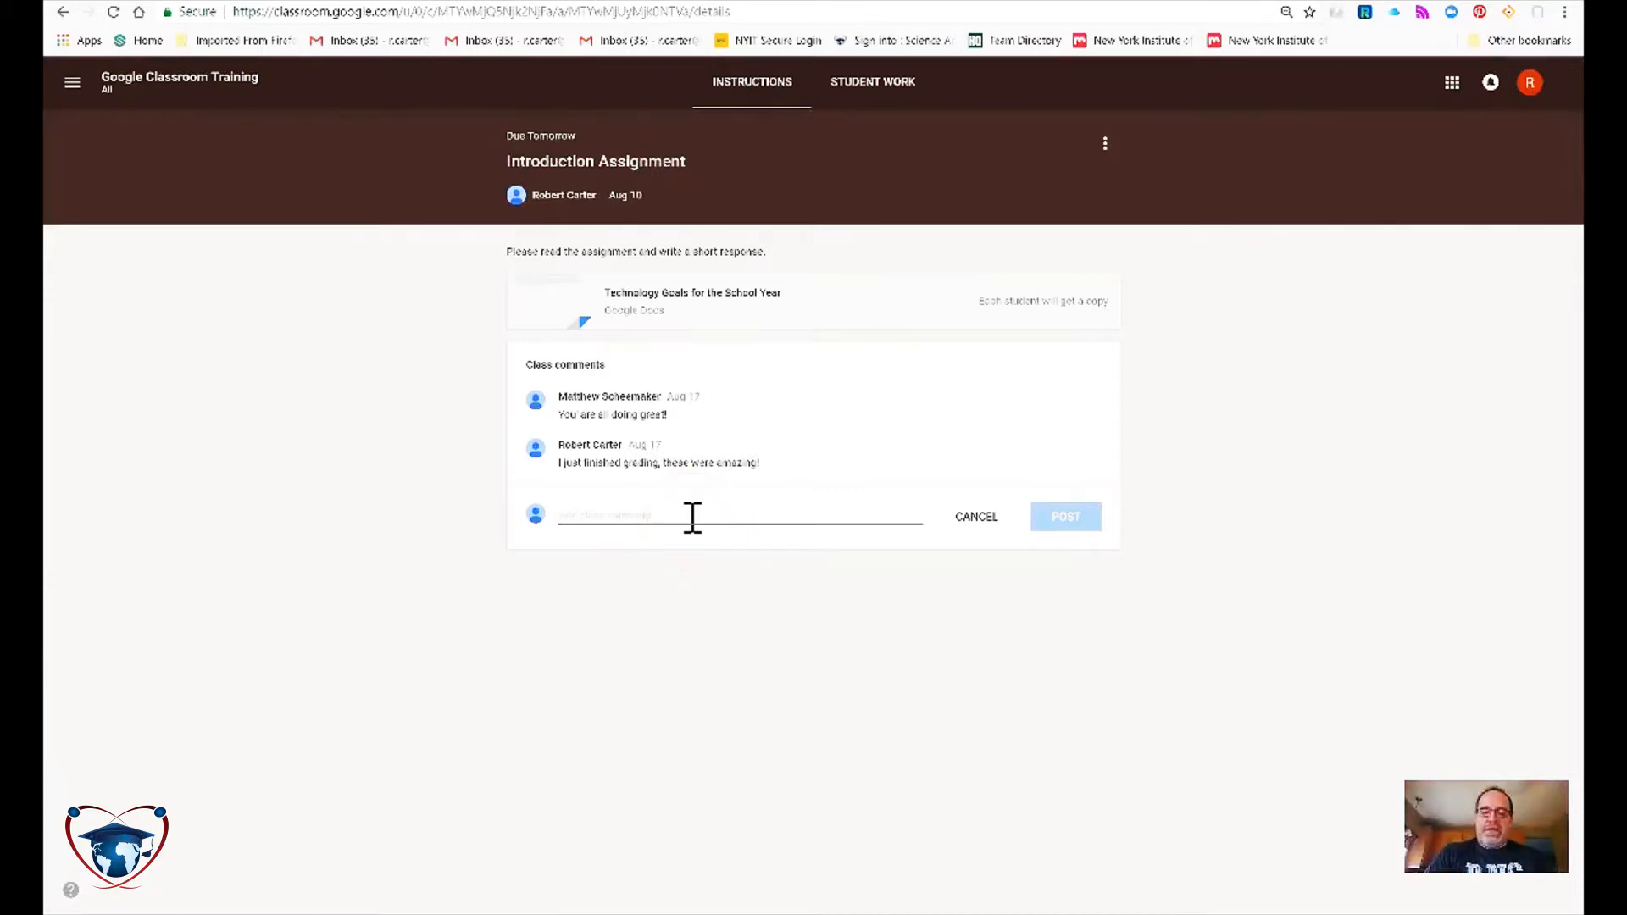
pyautogui.write('Be careful with spelling,')
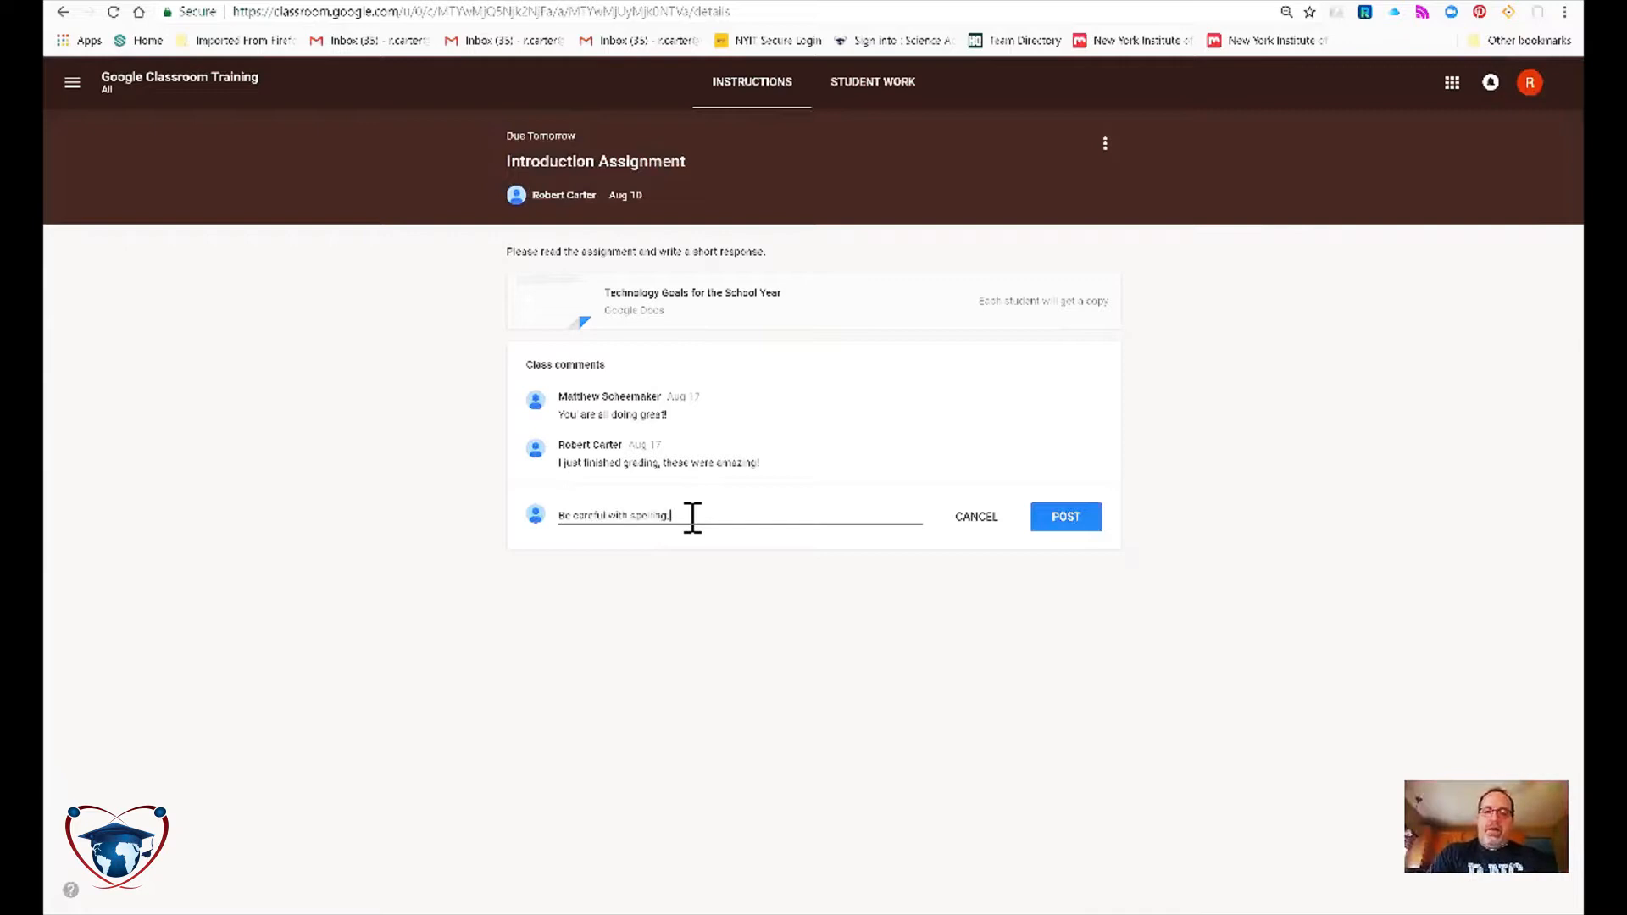
pyautogui.write(' it is important that we run spell checks!')
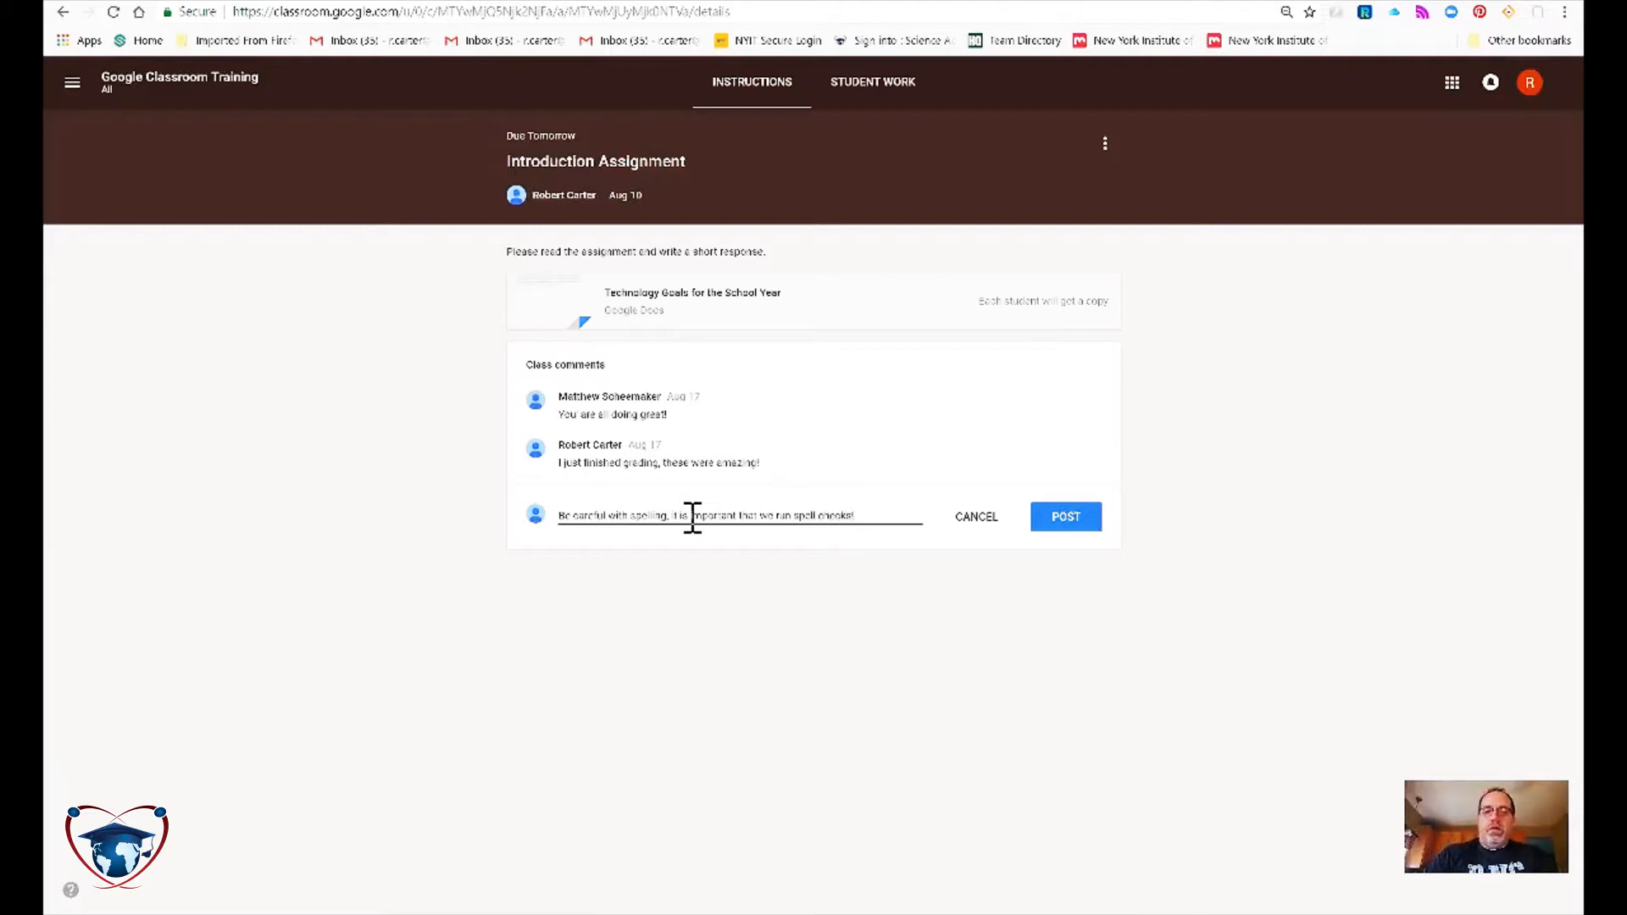
pyautogui.click(1061, 521)
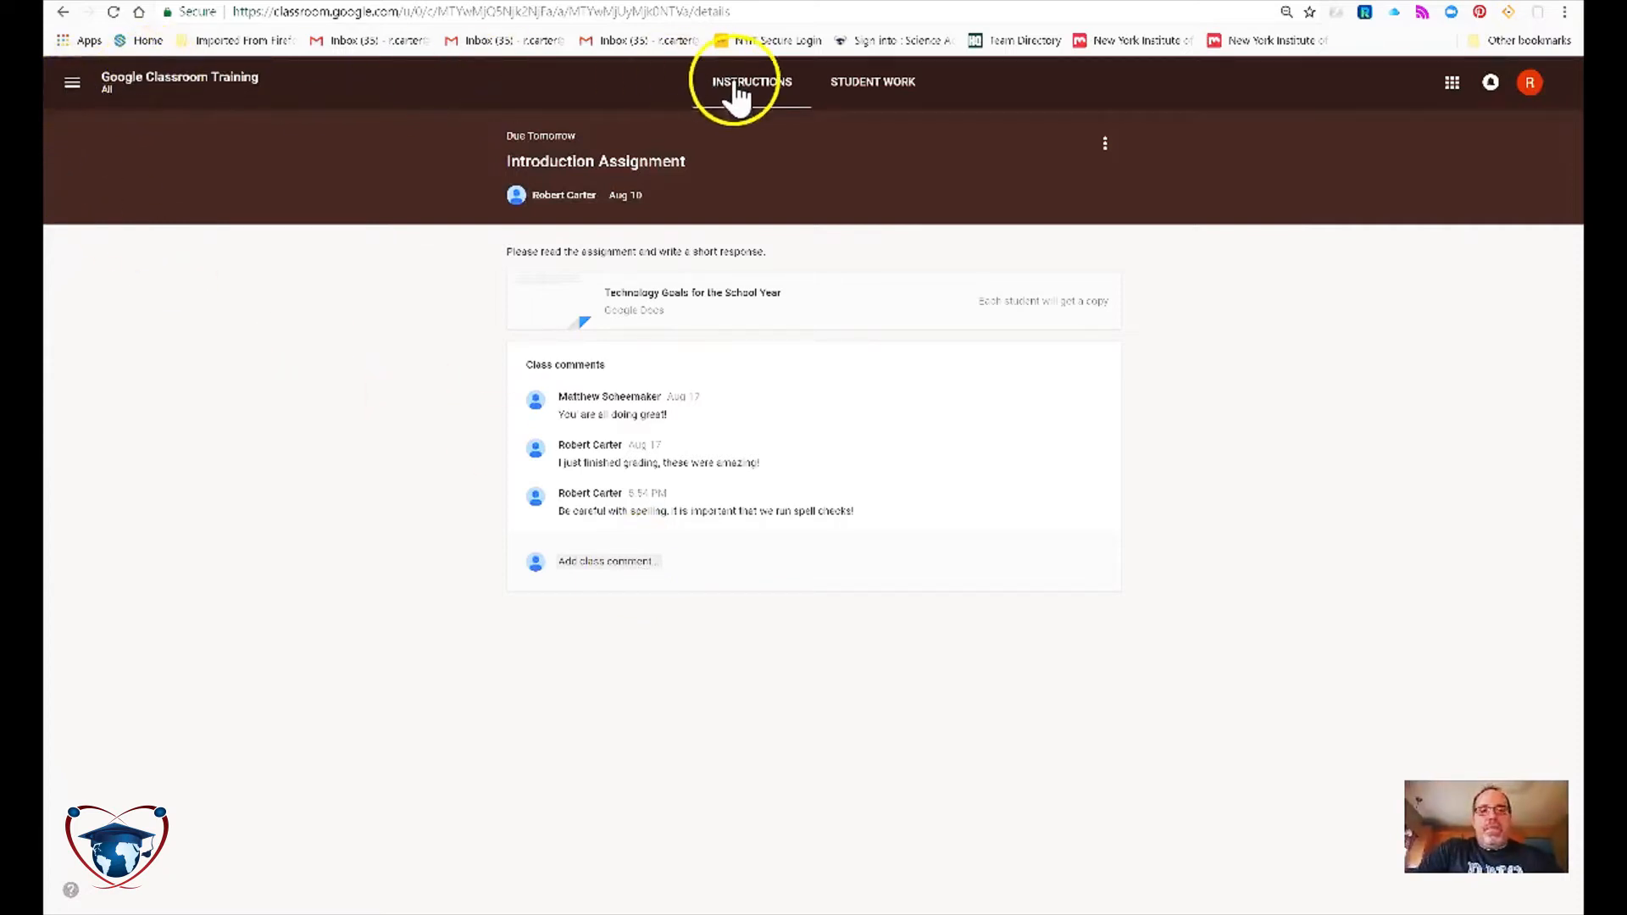
# Open the class People page, select all students, view Actions, then deselect everyone.
pyautogui.click(155, 85)
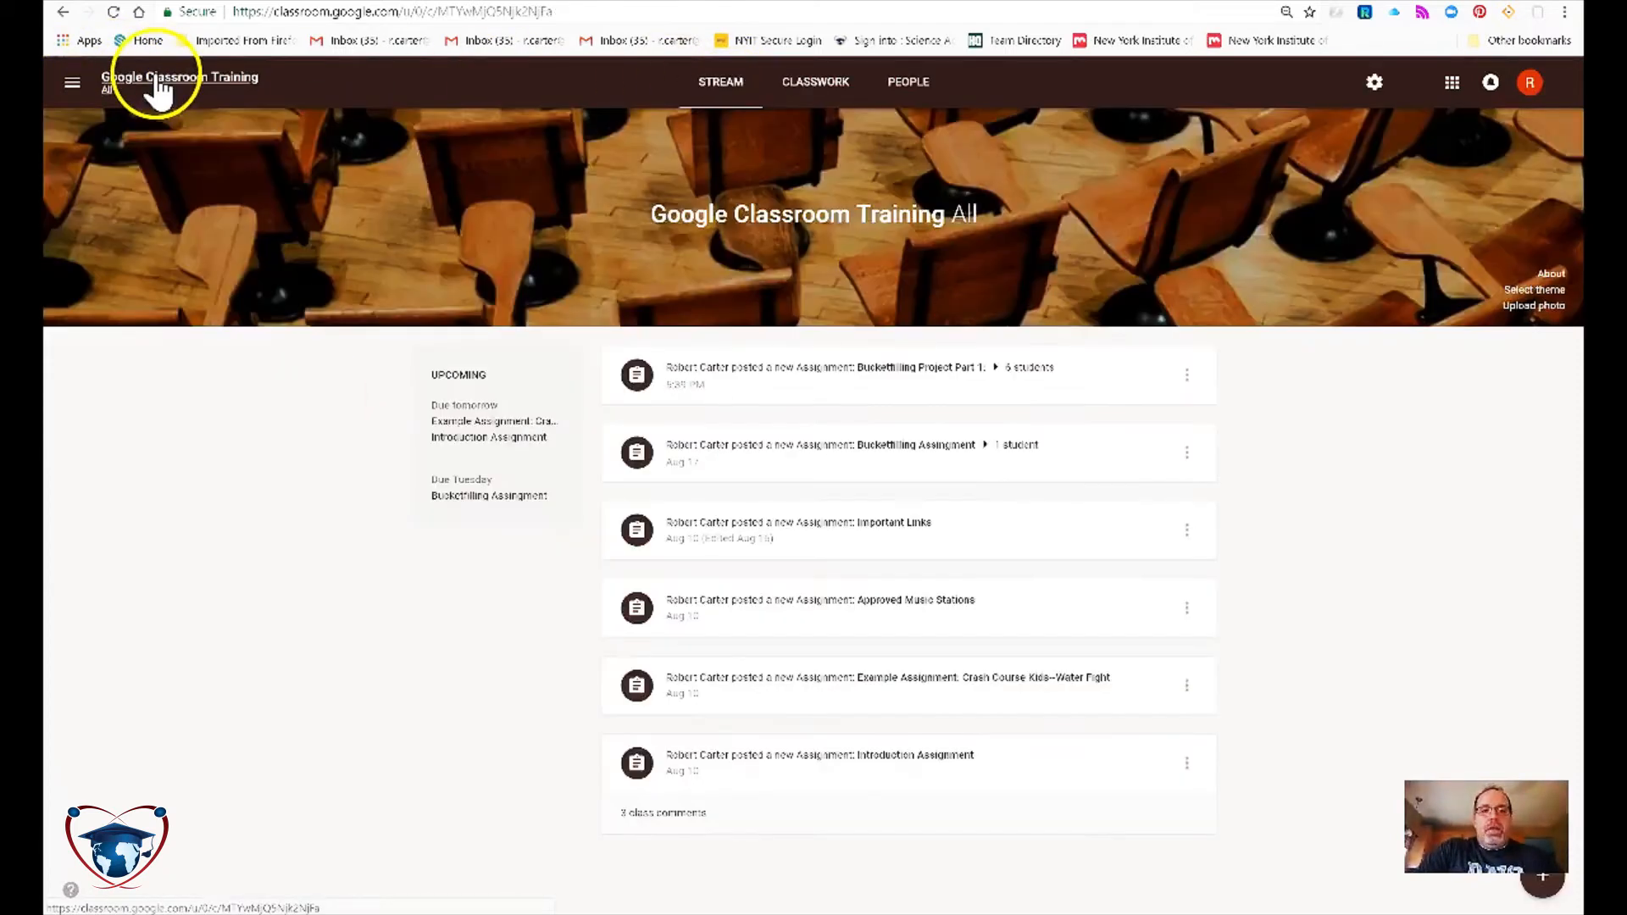
pyautogui.click(920, 86)
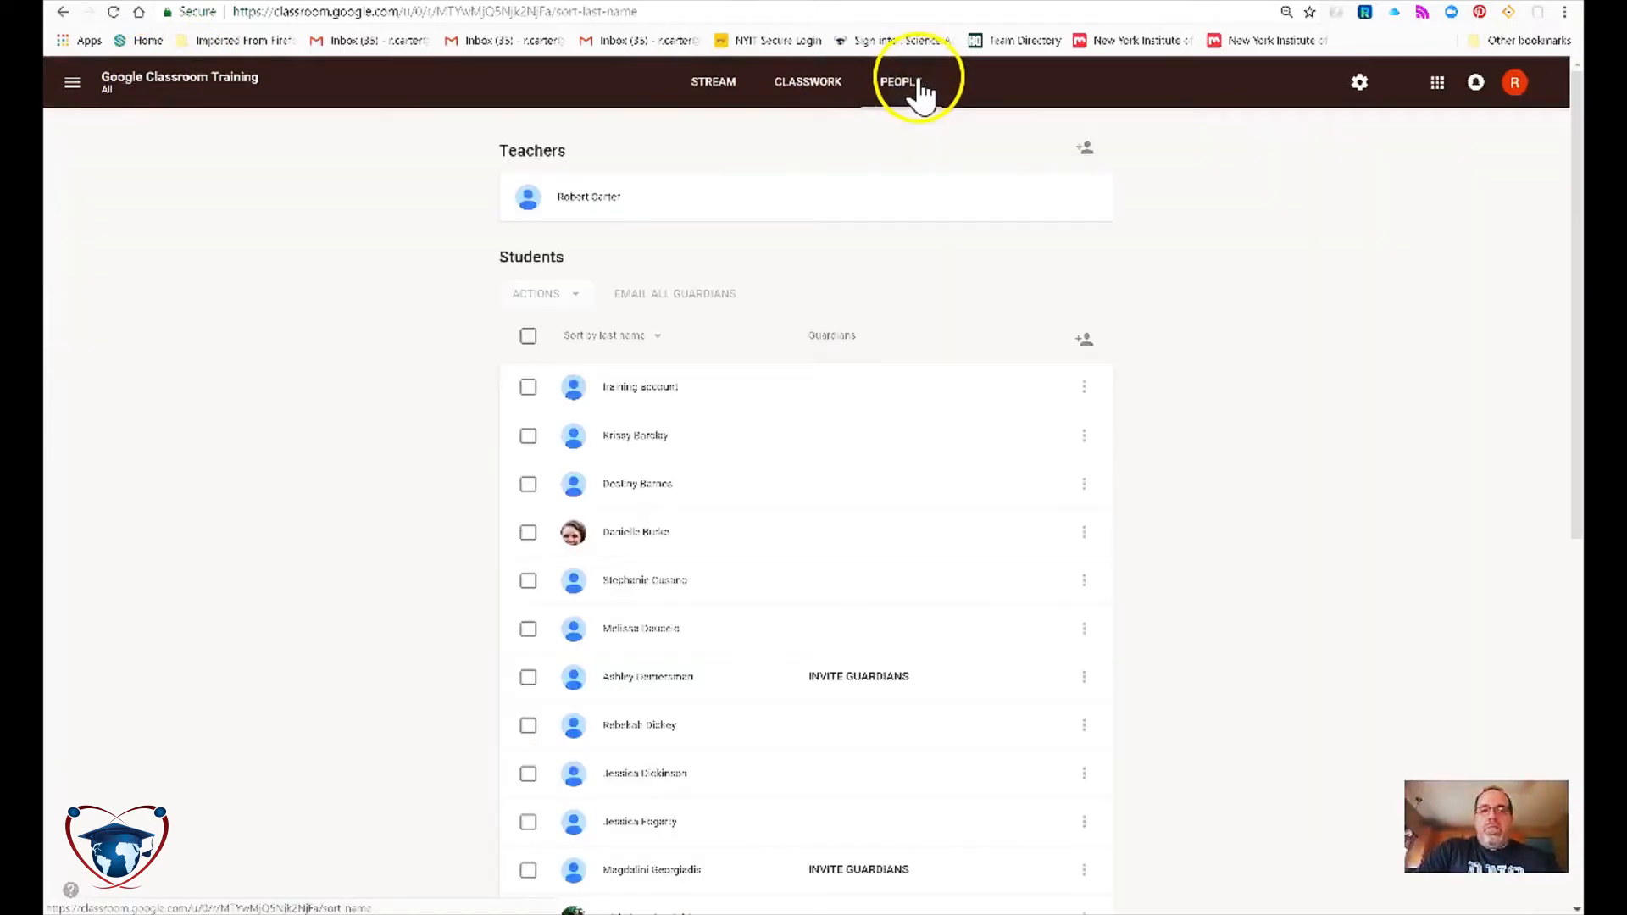
pyautogui.click(528, 336)
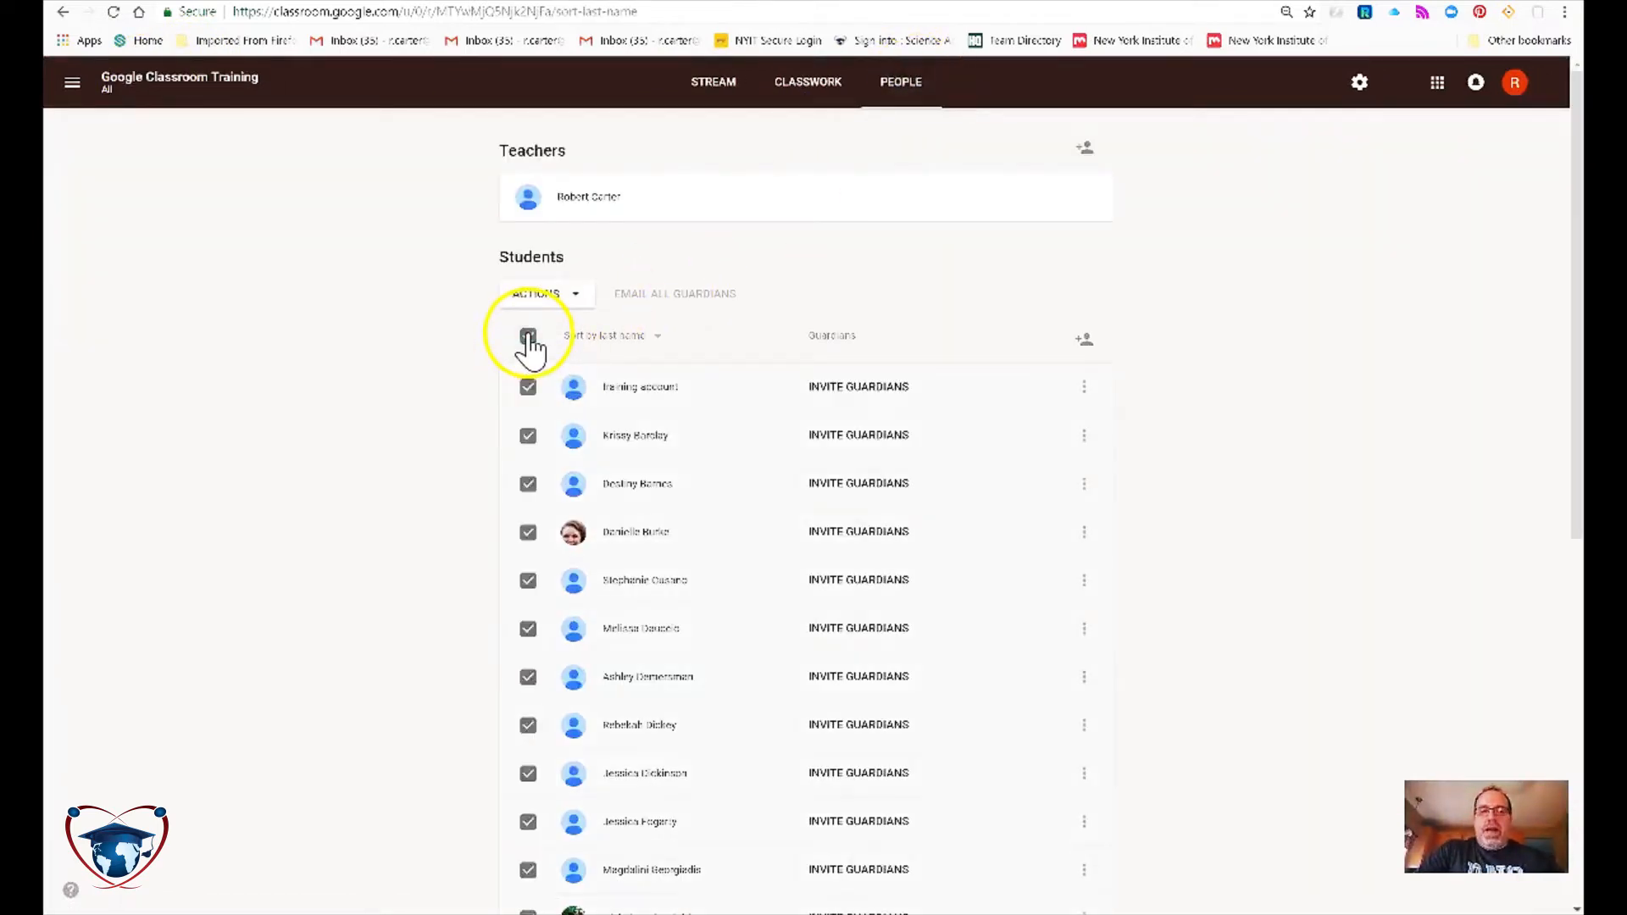
pyautogui.click(577, 298)
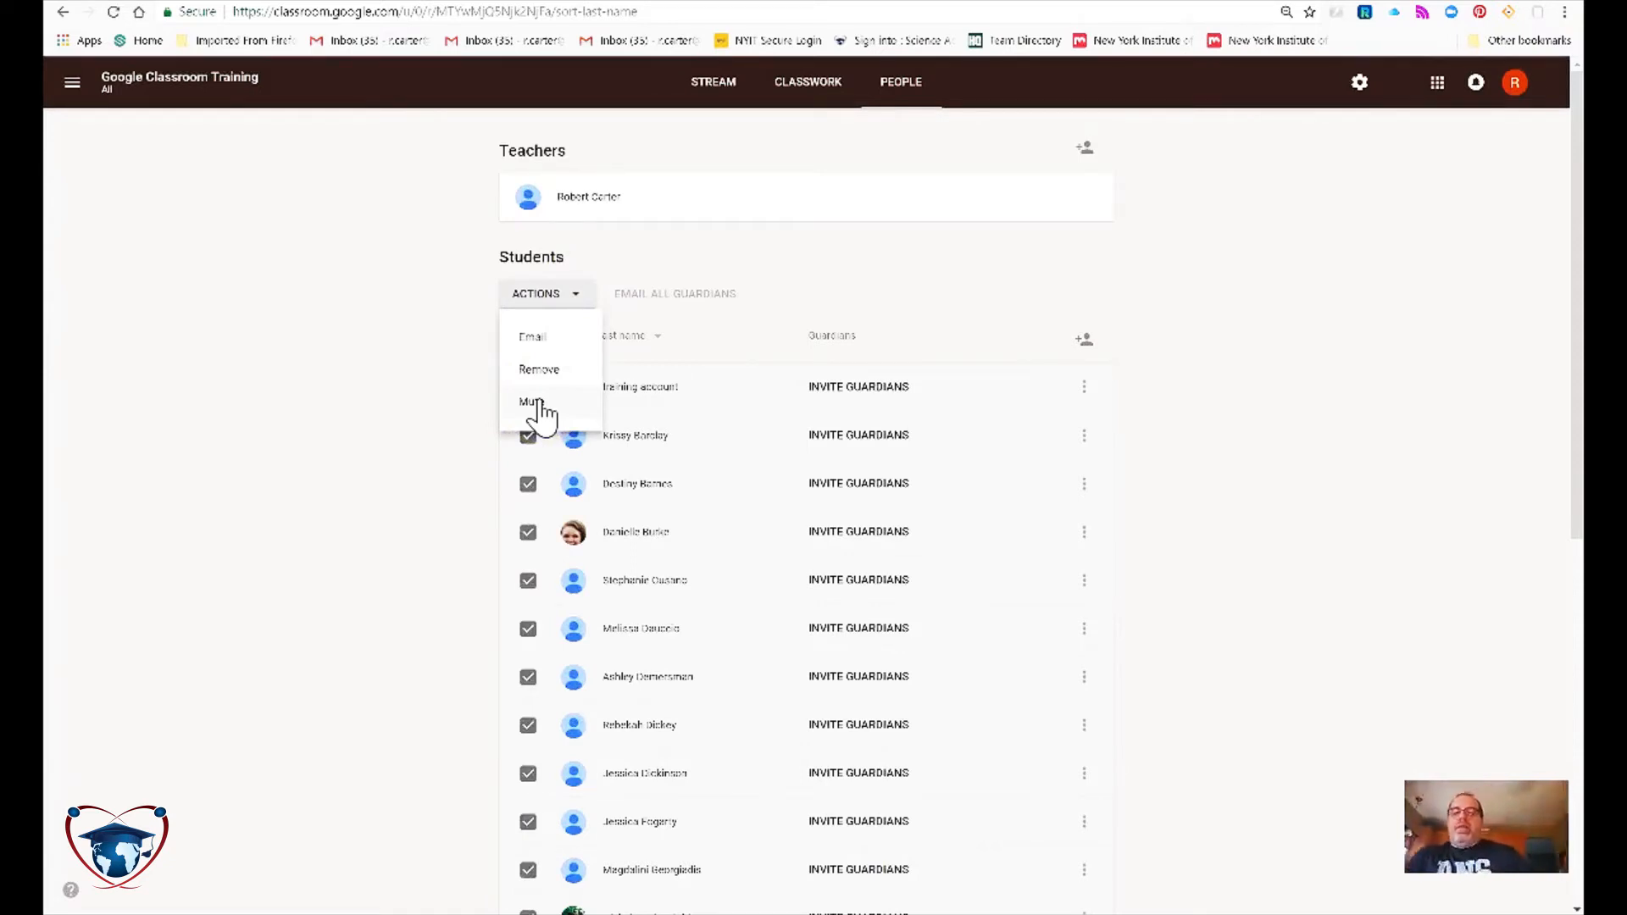
pyautogui.click(439, 424)
pyautogui.click(530, 338)
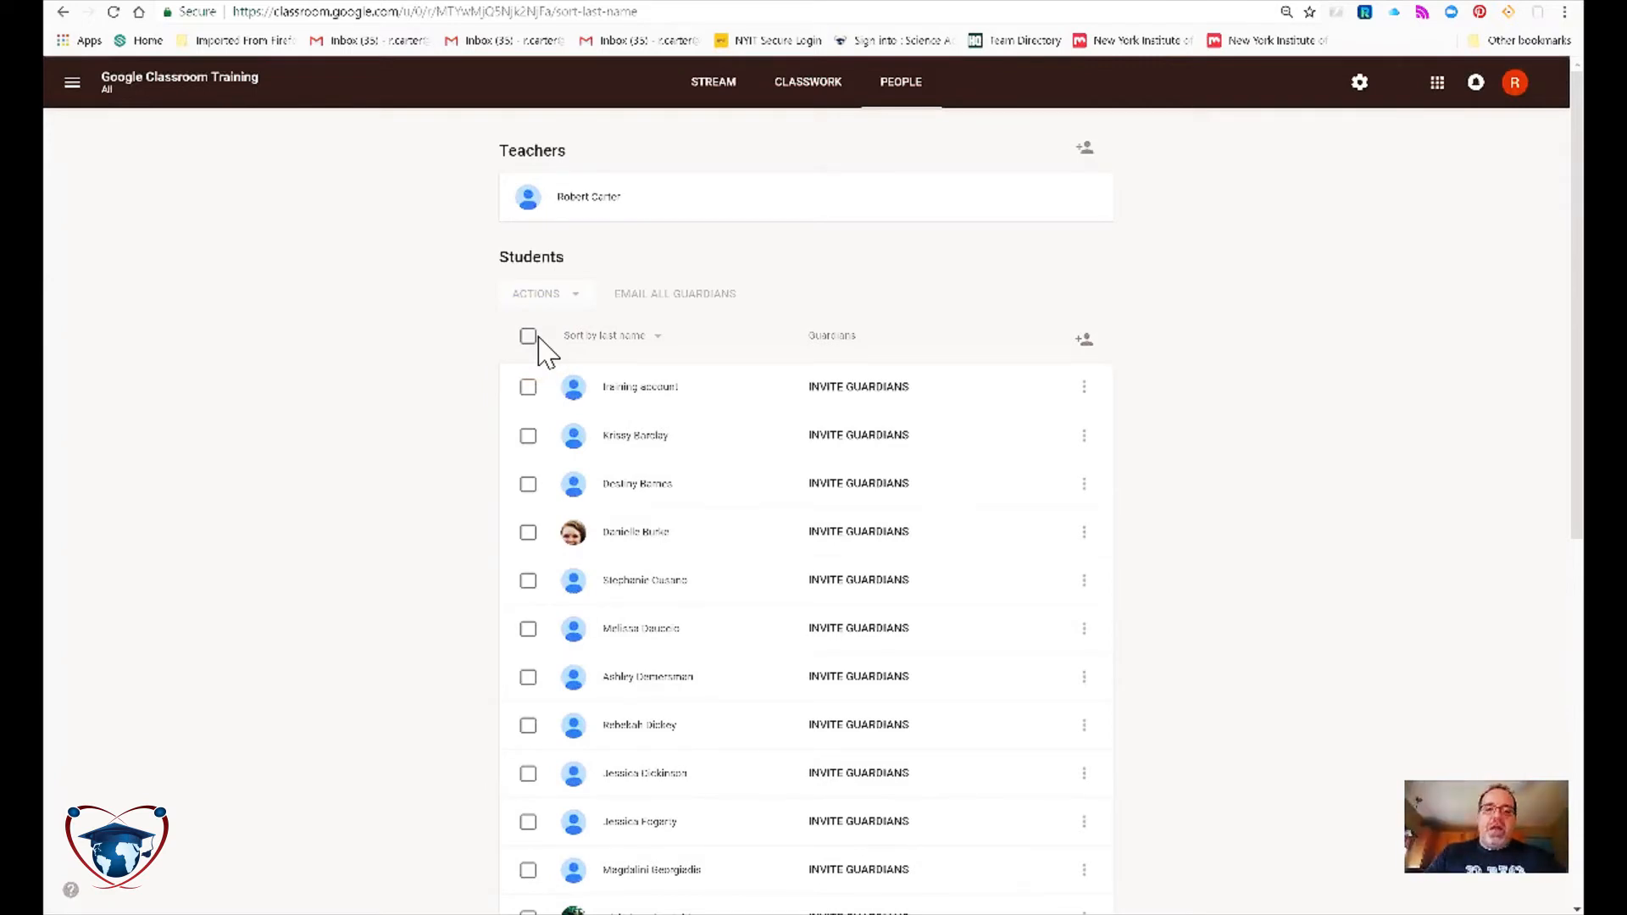
# Invite a guardian by e-mail for the first student and add the class to guardian summaries.
pyautogui.click(859, 390)
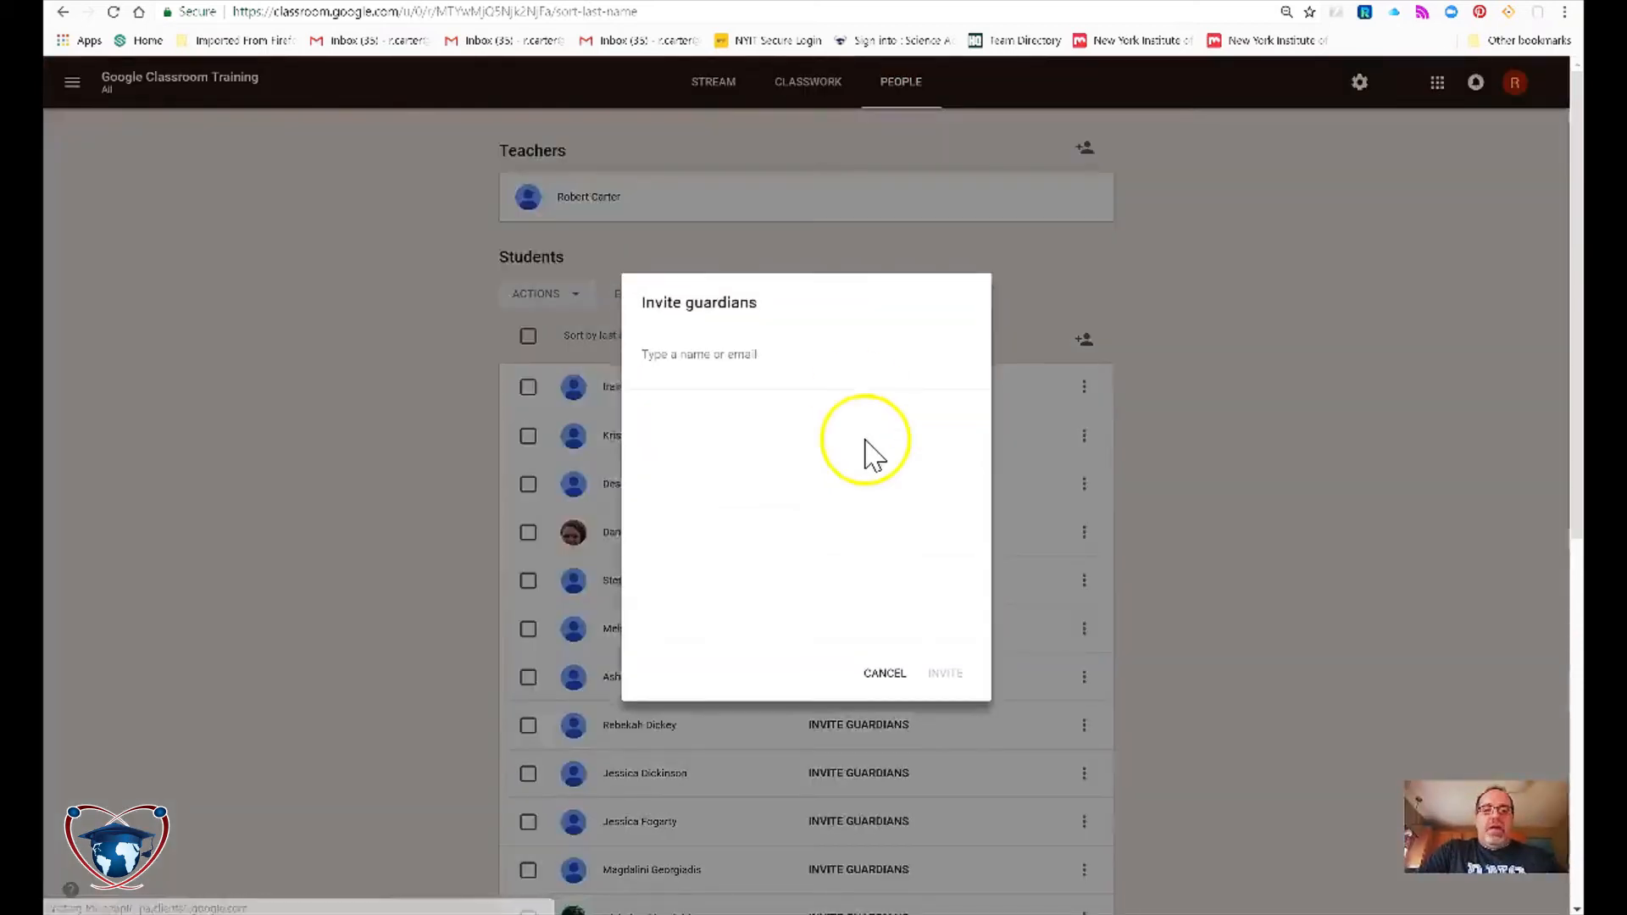
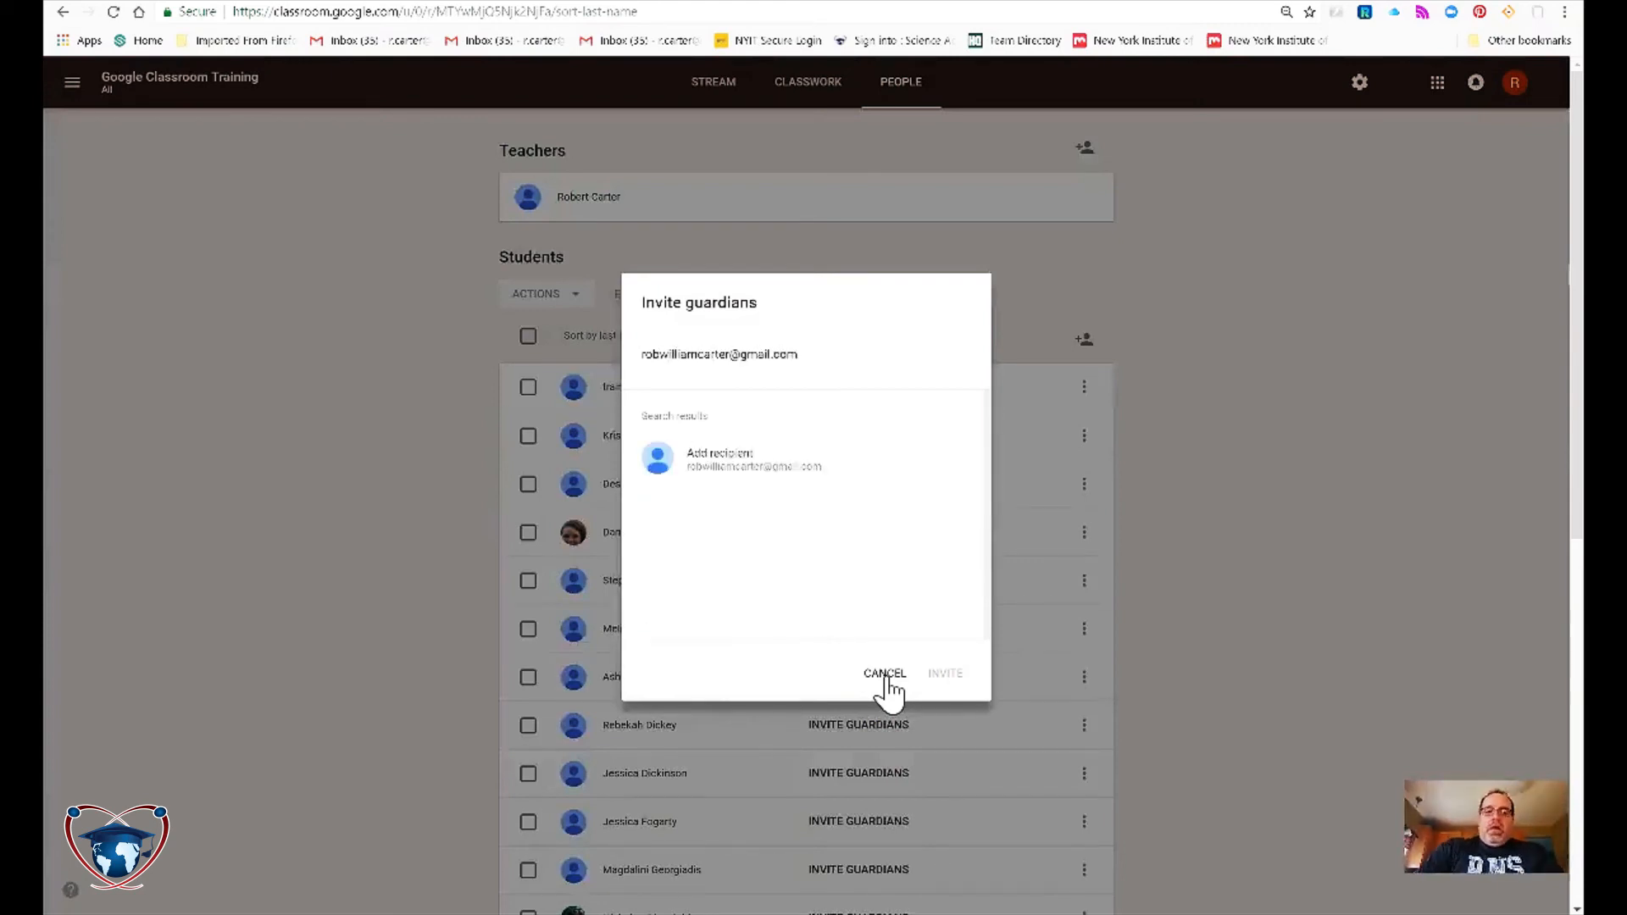
pyautogui.click(768, 450)
pyautogui.click(942, 671)
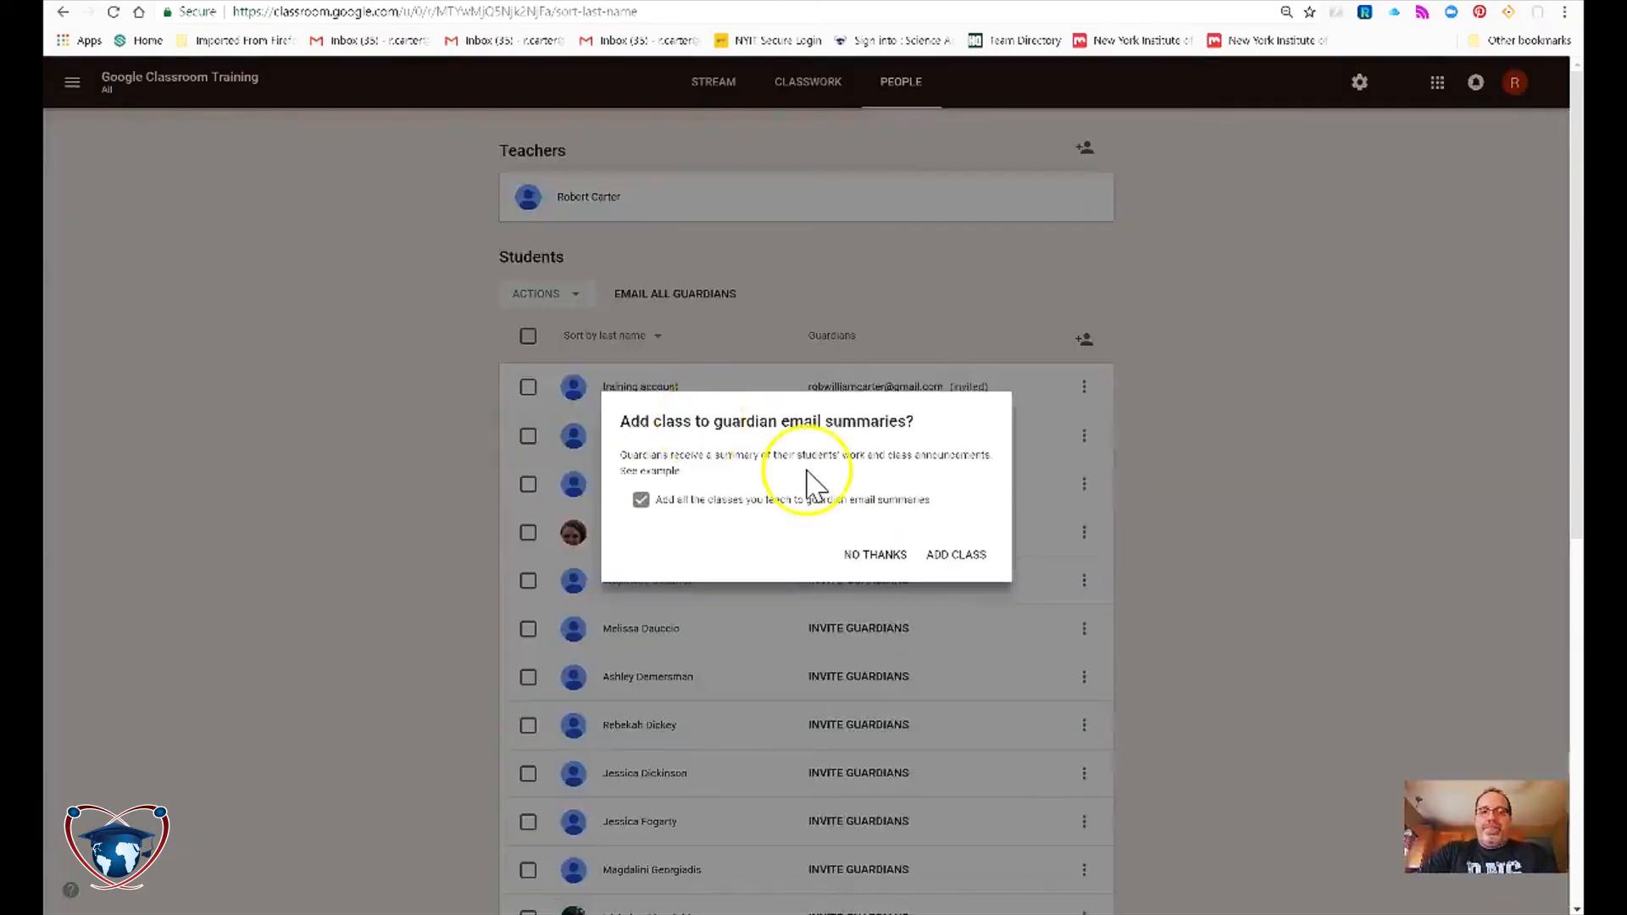
pyautogui.click(972, 559)
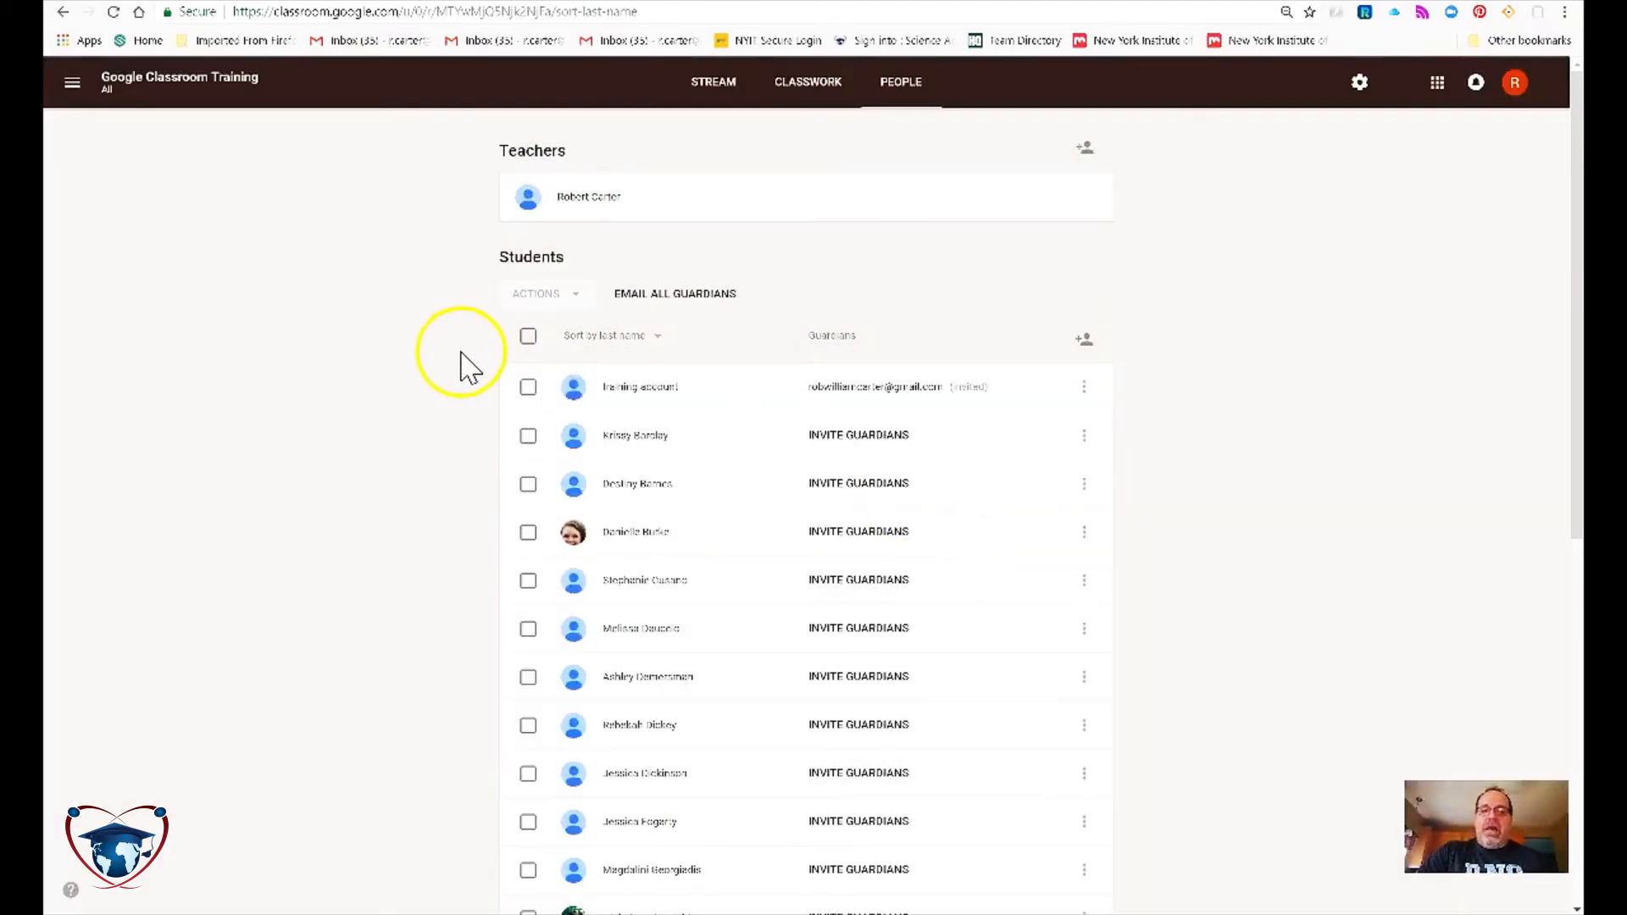